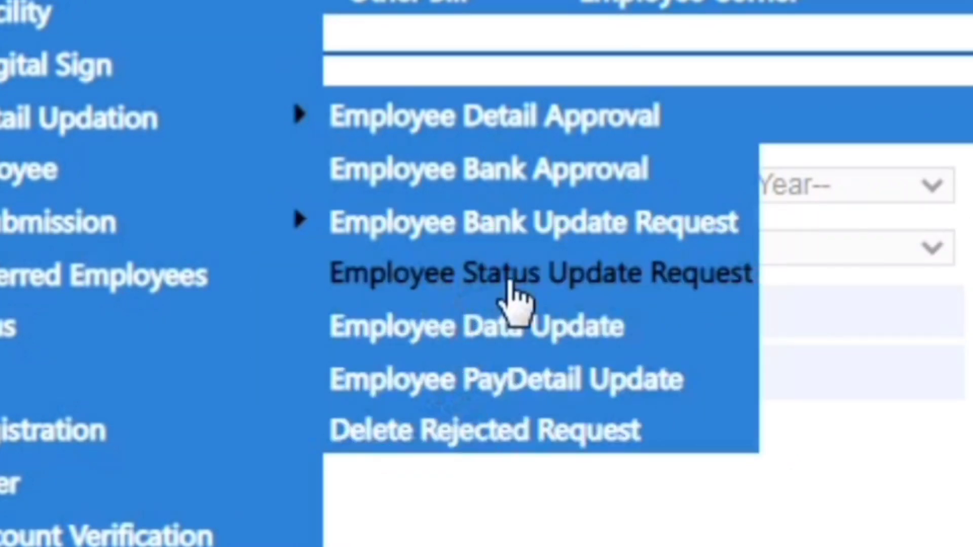
# - Open the Employee Status Update Request form and load the employee's record by searching on their name
pyautogui.click(494, 283)
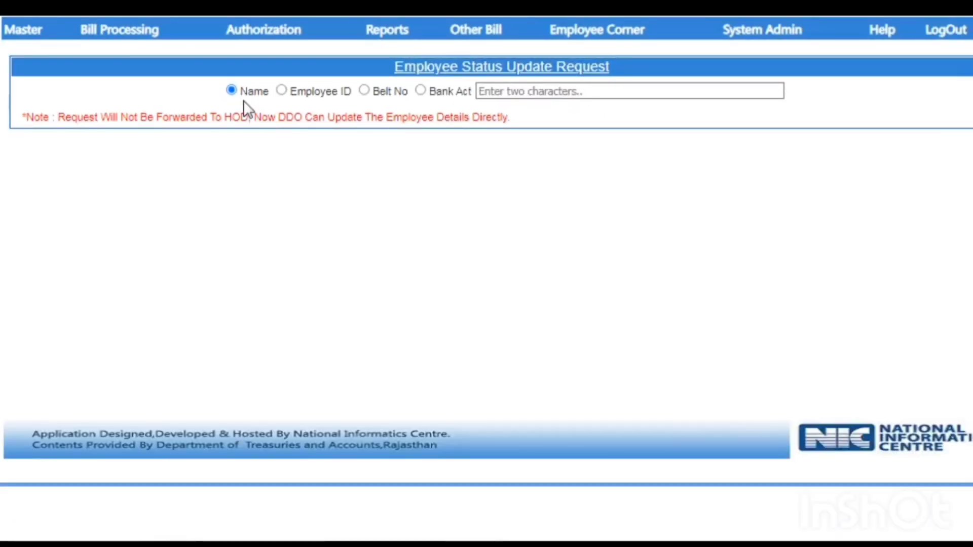
pyautogui.click(481, 91)
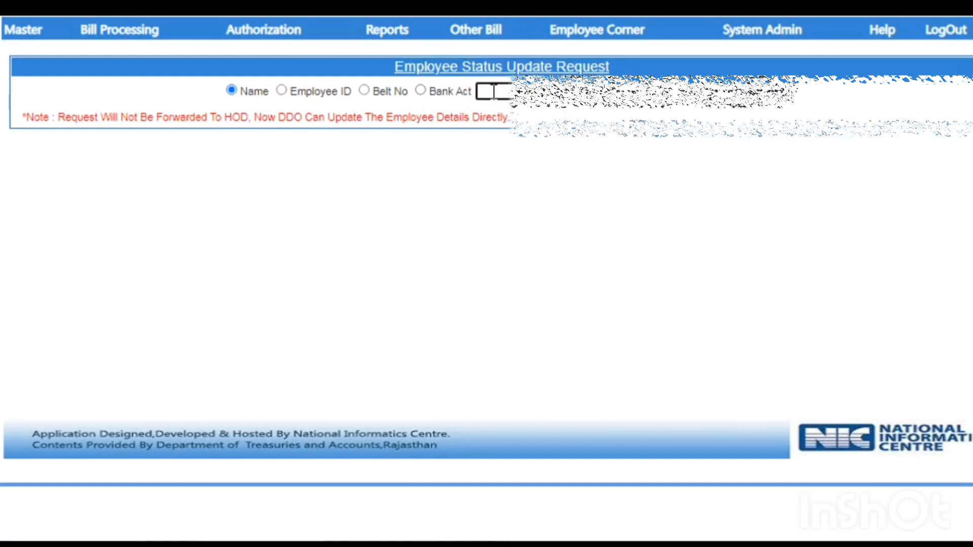
pyautogui.write('om')
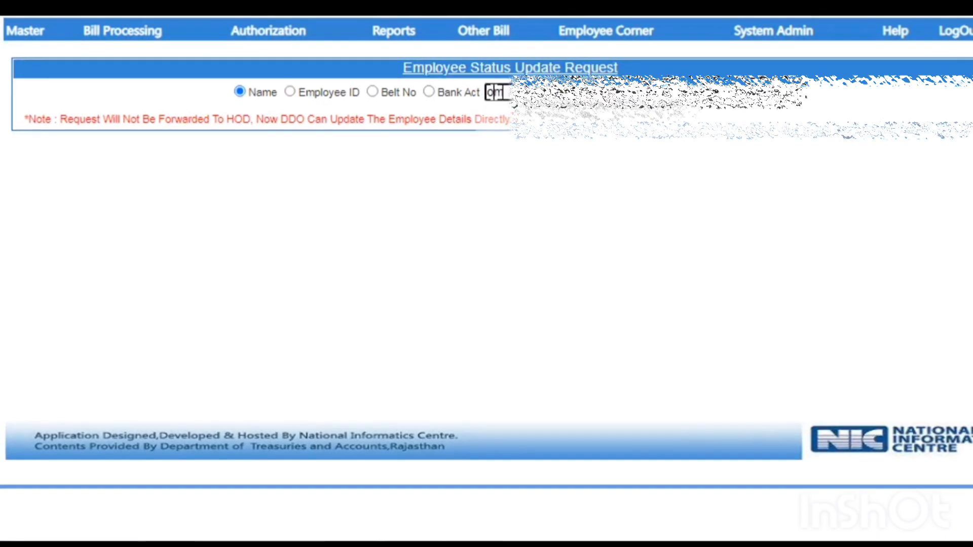
pyautogui.click(531, 111)
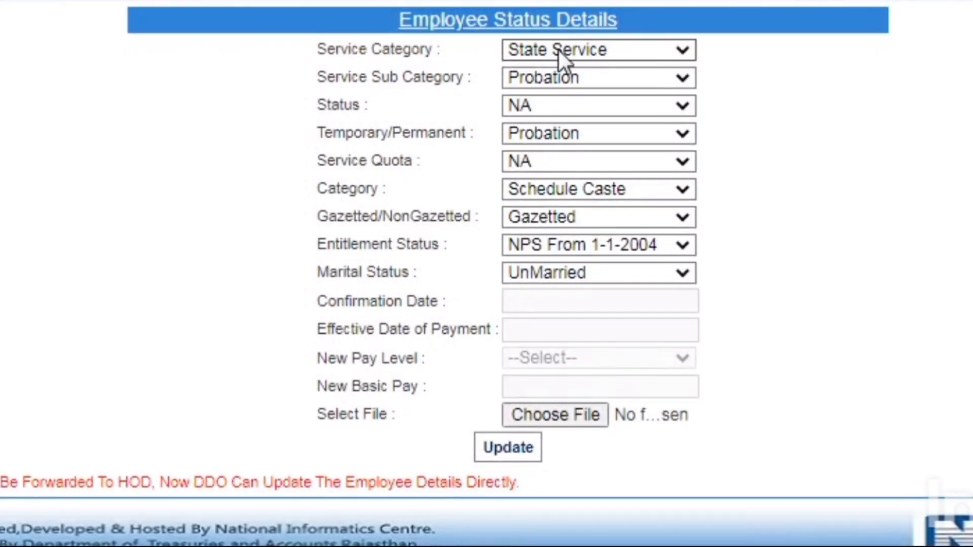
# - Set the employee's Service Sub Category to Regular and the Temporary/Permanent status to Permanent
pyautogui.click(527, 79)
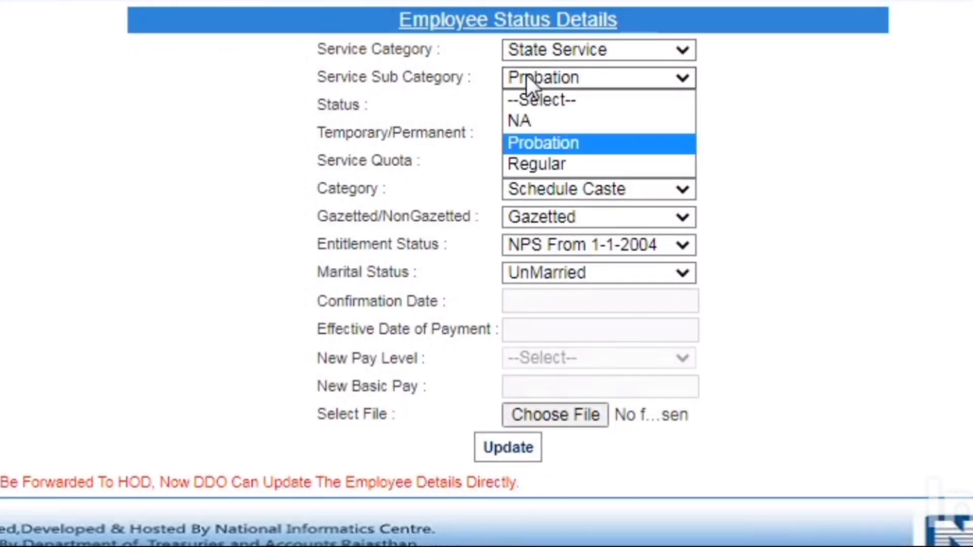
pyautogui.click(527, 162)
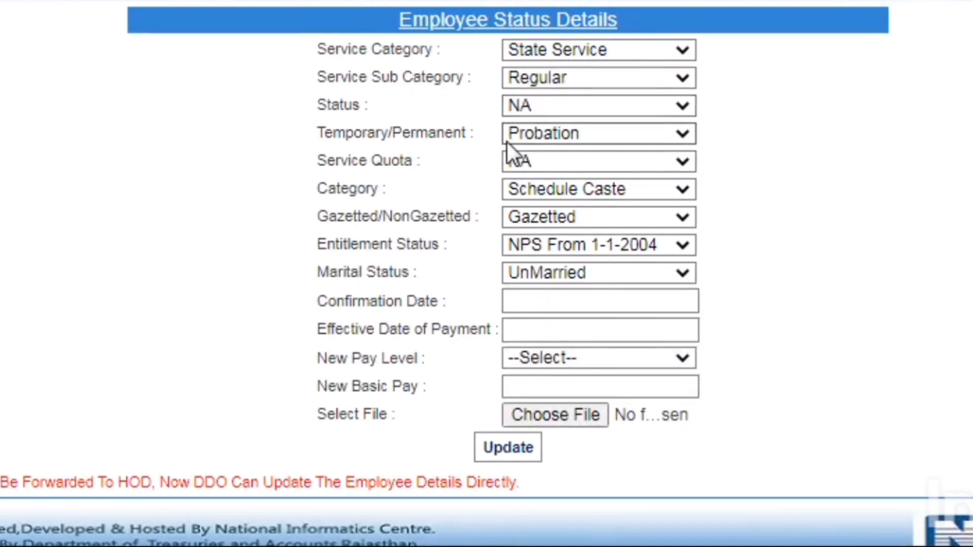
pyautogui.click(527, 130)
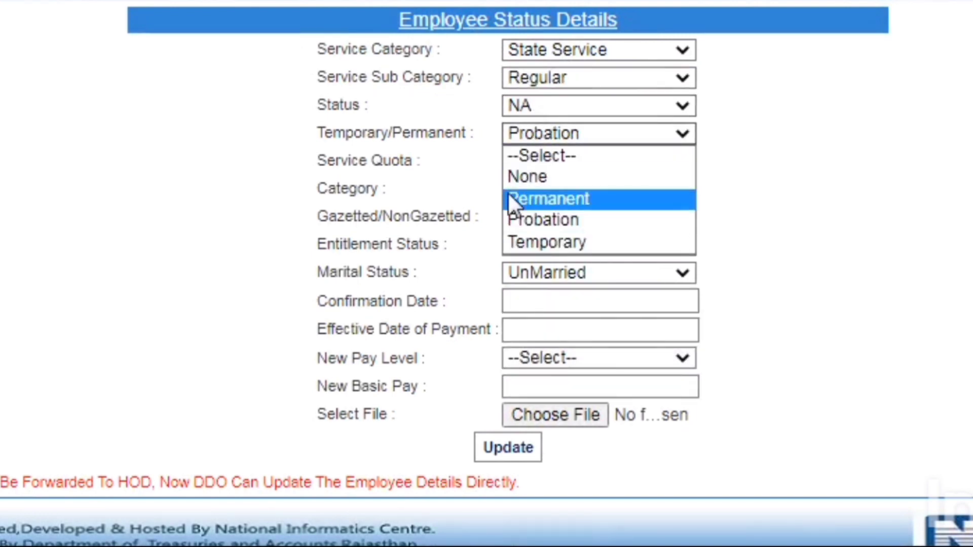
pyautogui.click(561, 202)
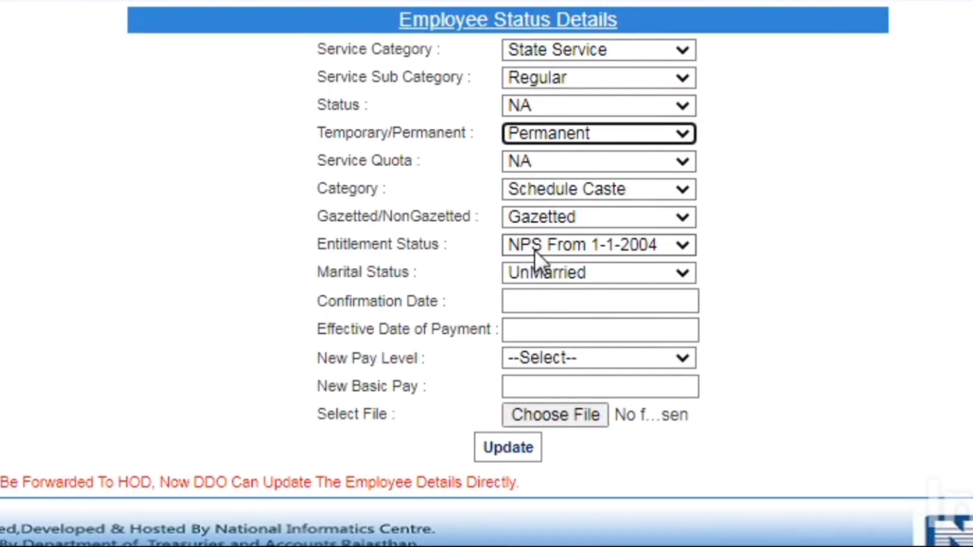
# - Set the Marital Status to Married and the Confirmation Date to 06/04/2023
pyautogui.click(574, 275)
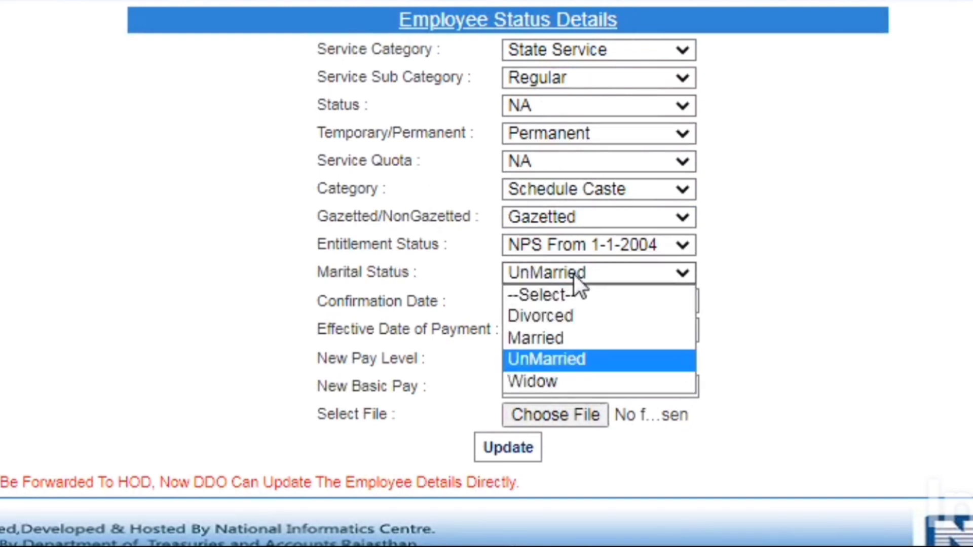
pyautogui.click(564, 336)
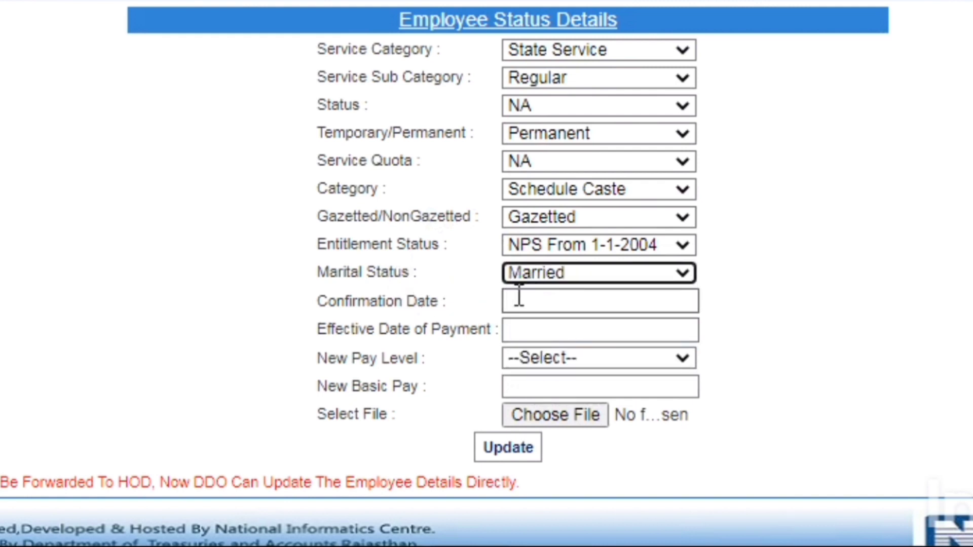
pyautogui.click(531, 303)
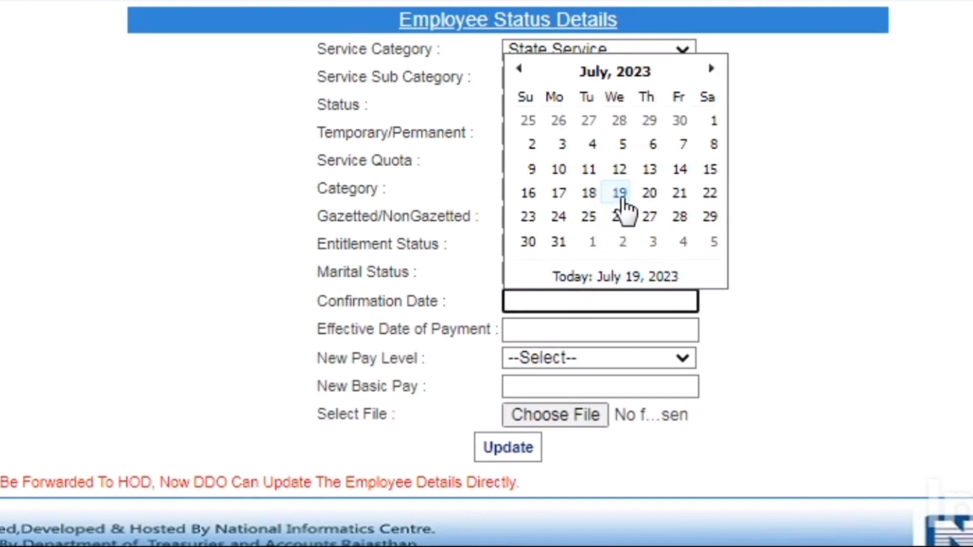
pyautogui.click(602, 73)
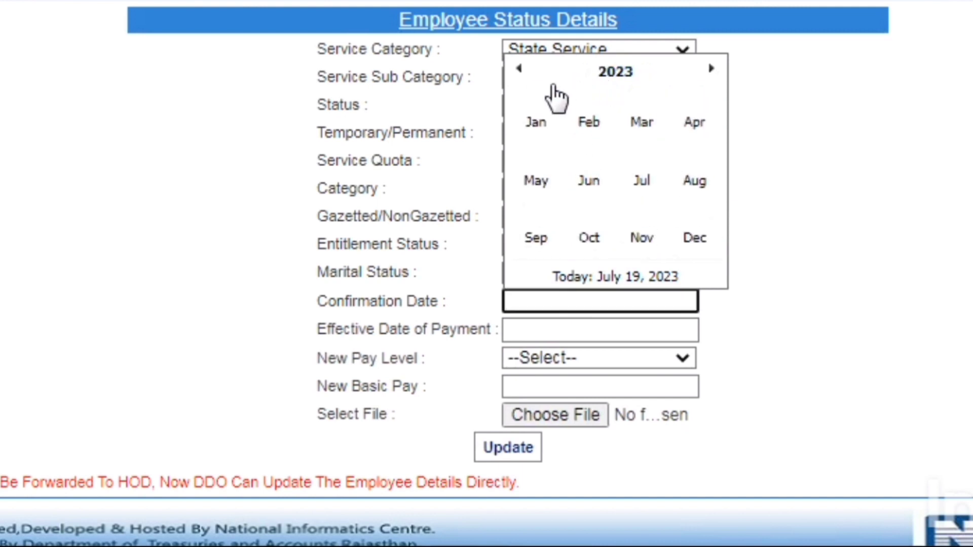
pyautogui.click(695, 124)
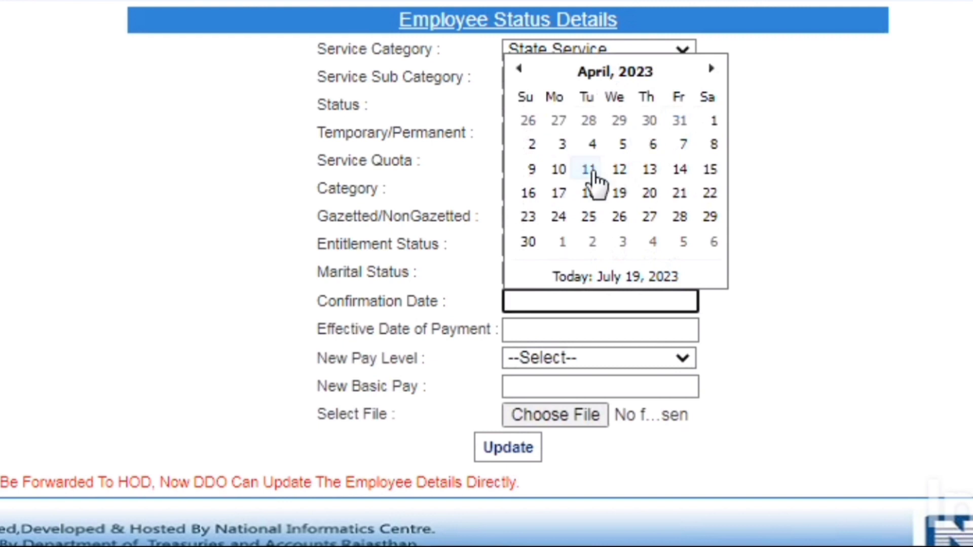
pyautogui.click(650, 144)
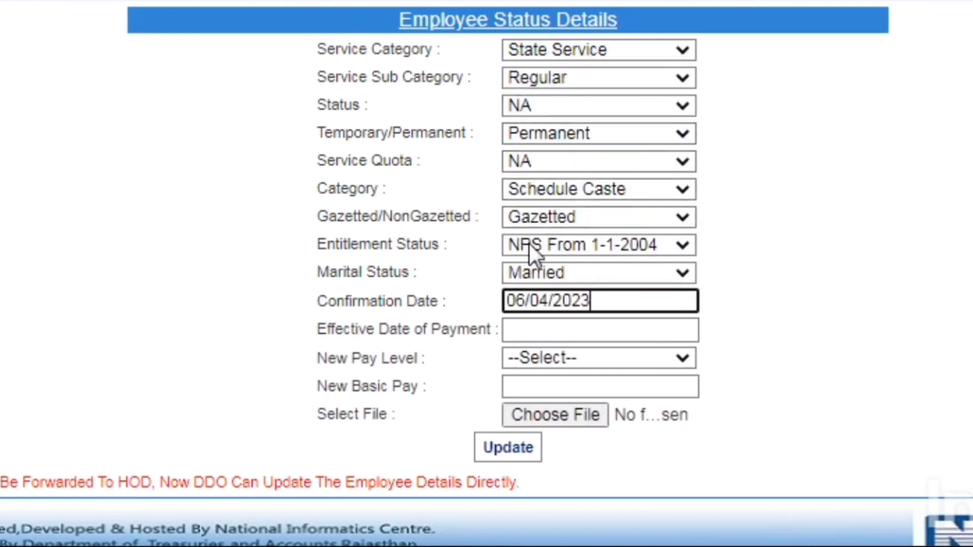
# - Set the Effective Date of Payment to 06/04/2023
pyautogui.click(577, 334)
pyautogui.click(640, 104)
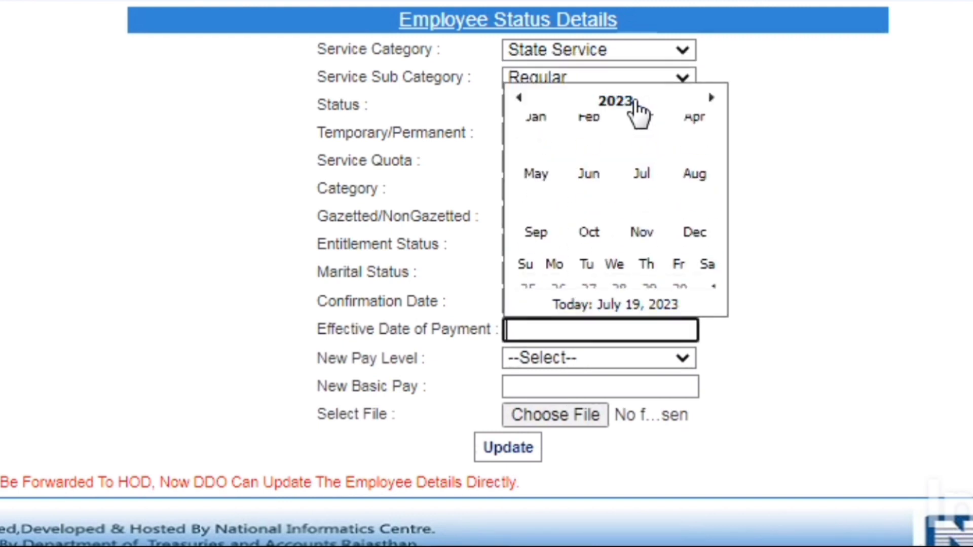
pyautogui.click(694, 154)
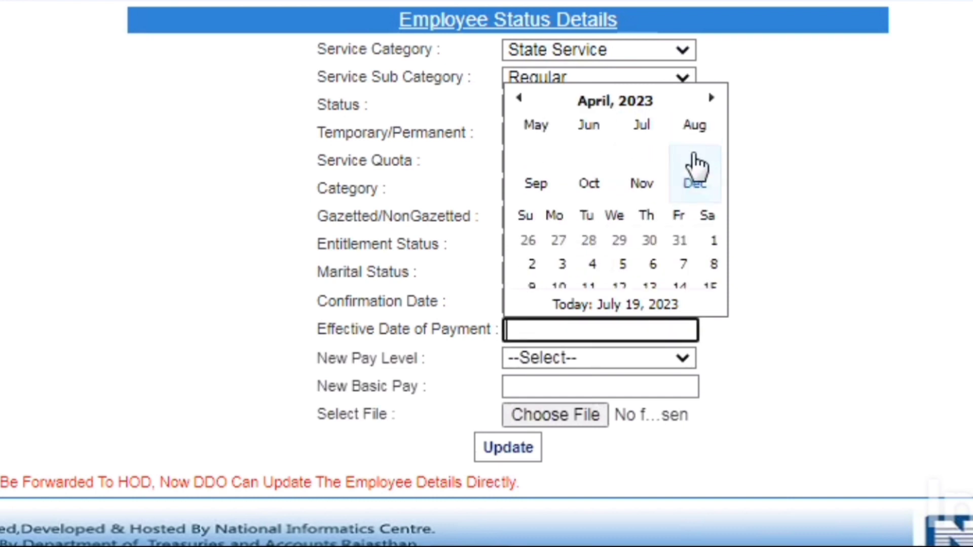
pyautogui.click(652, 175)
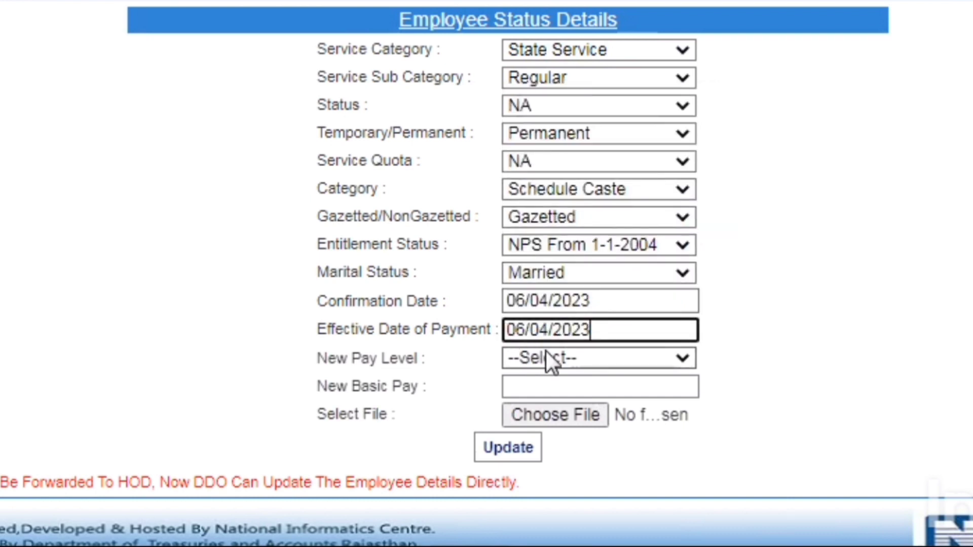
pyautogui.click(559, 356)
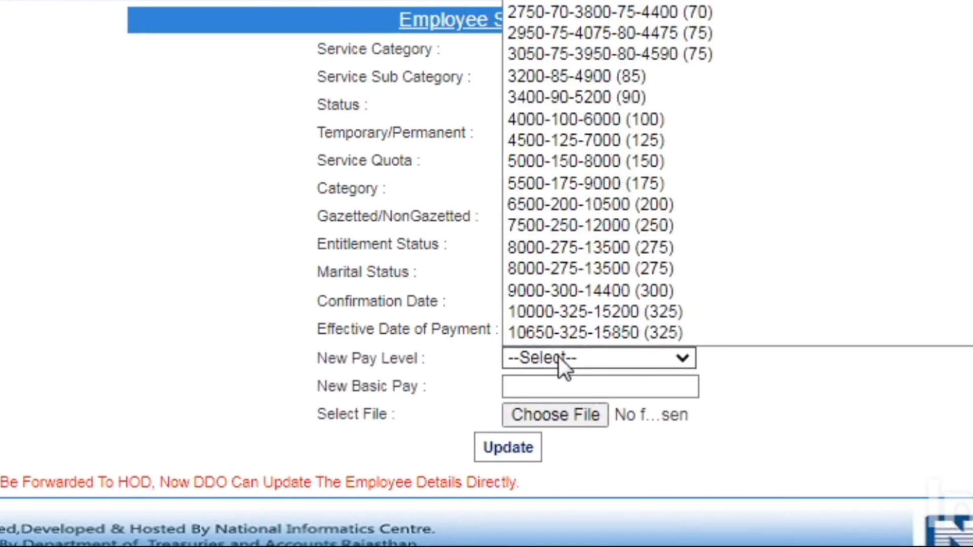
pyautogui.scroll(-1, 591, 320)
pyautogui.scroll(-10, 753, 323)
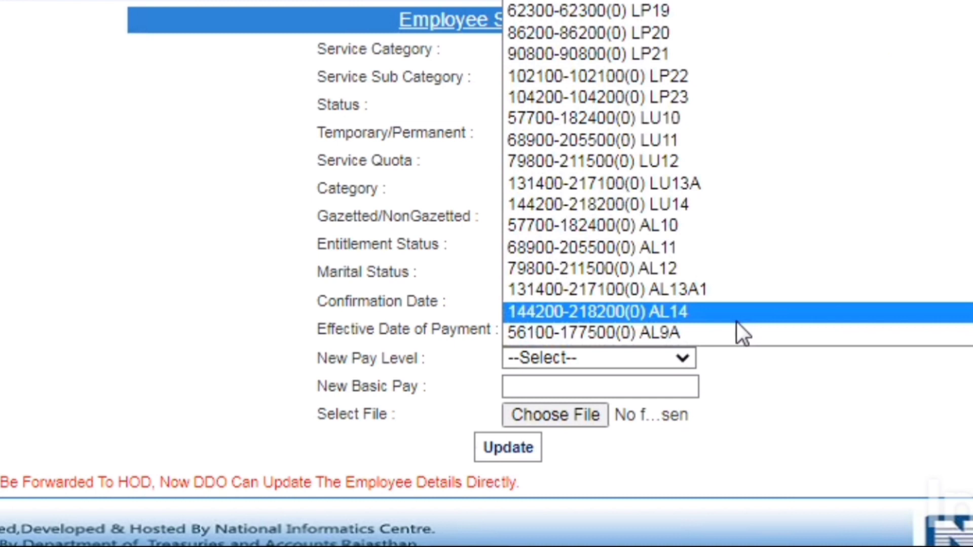
pyautogui.scroll(8, 736, 321)
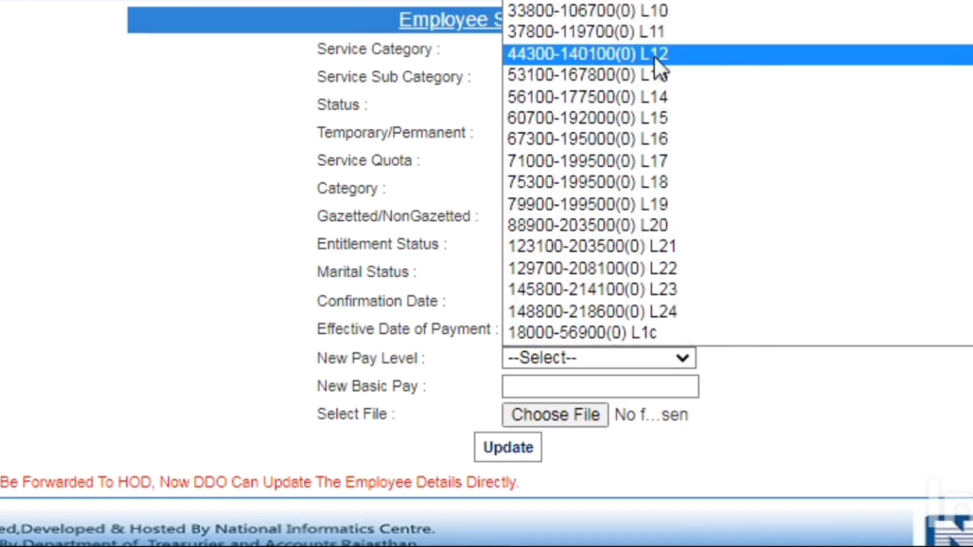
pyautogui.click(704, 49)
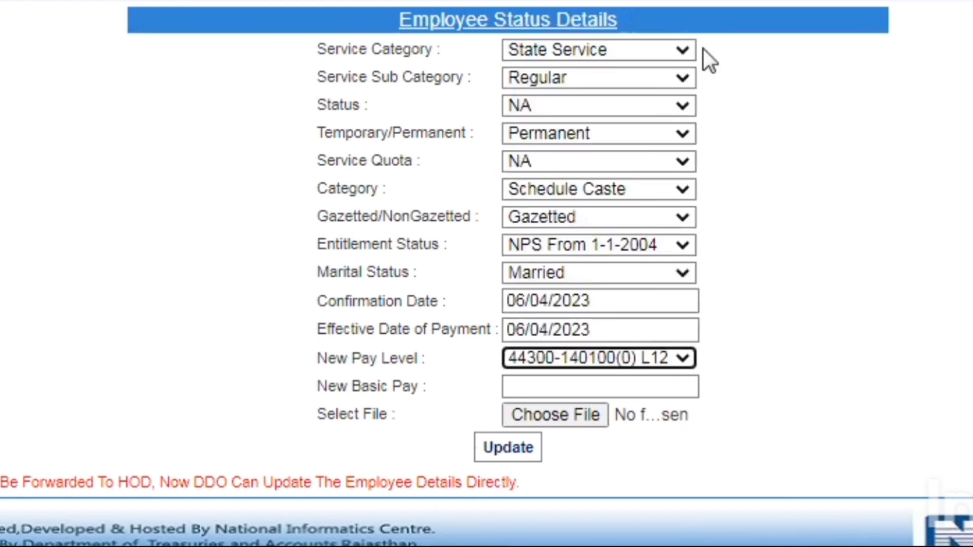
pyautogui.click(636, 387)
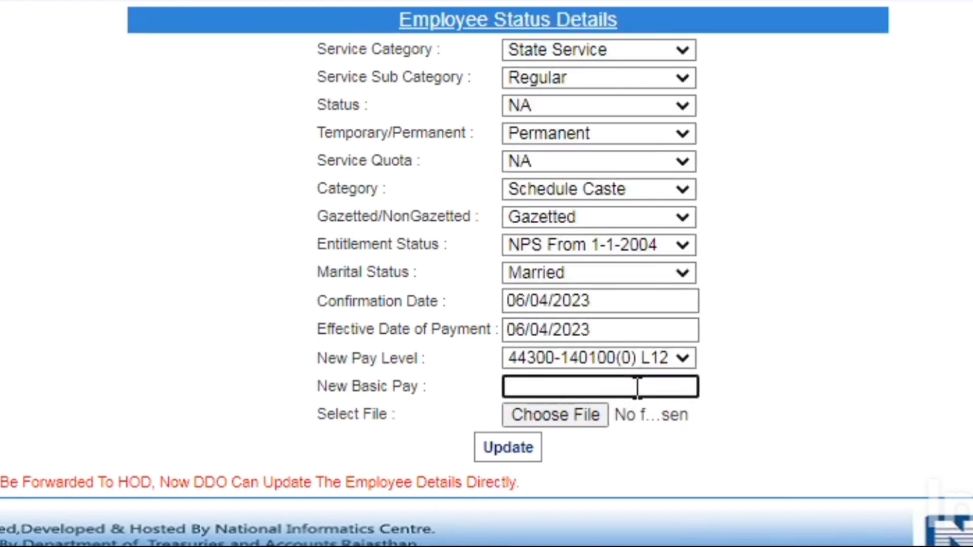
pyautogui.write('45600')
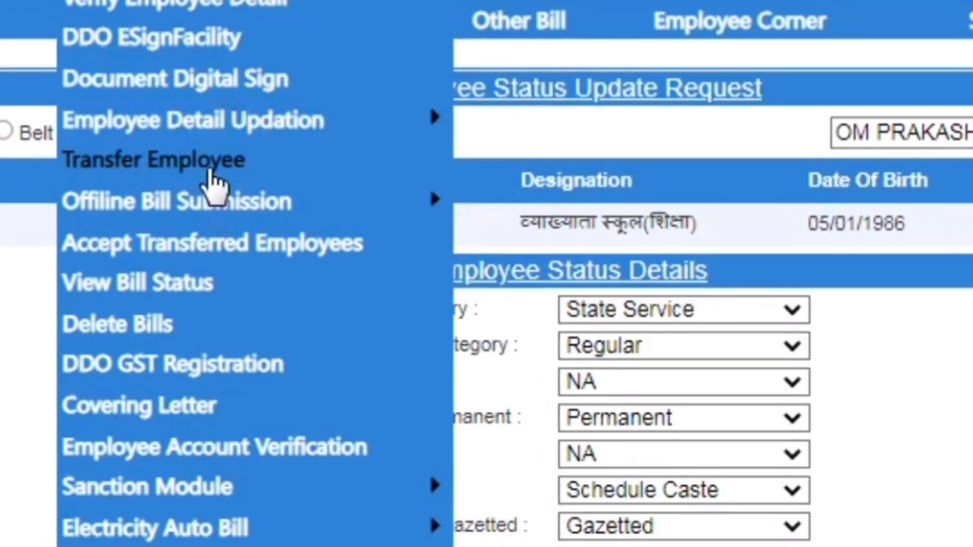
# - Open Employee Data Update, select by Bill Name with Non Plan, and load the employee's record from the list
pyautogui.moveTo(213, 144)
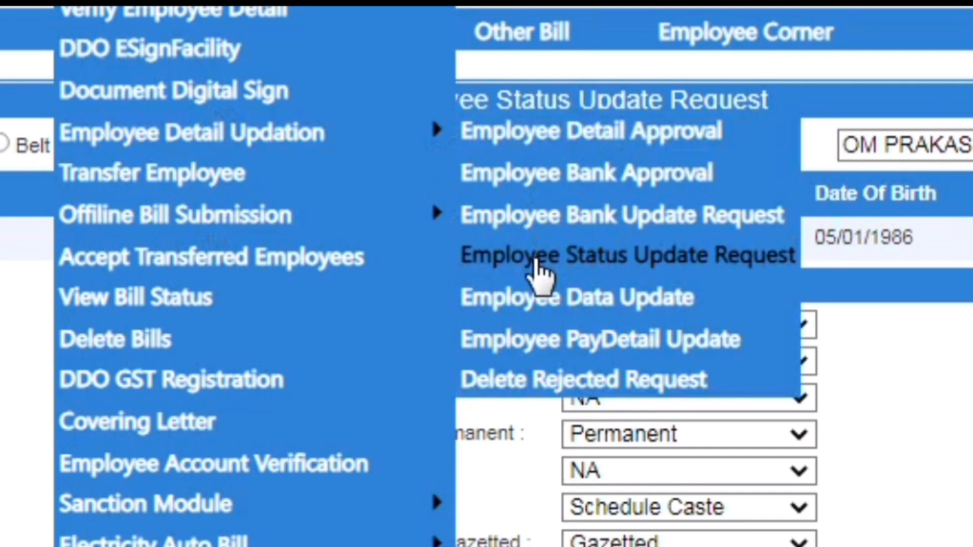
pyautogui.click(538, 297)
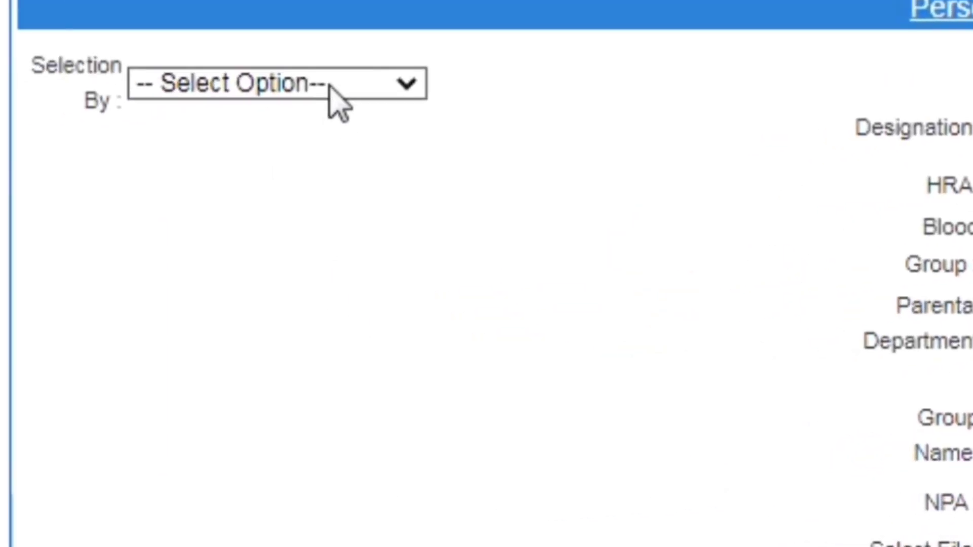
pyautogui.click(330, 86)
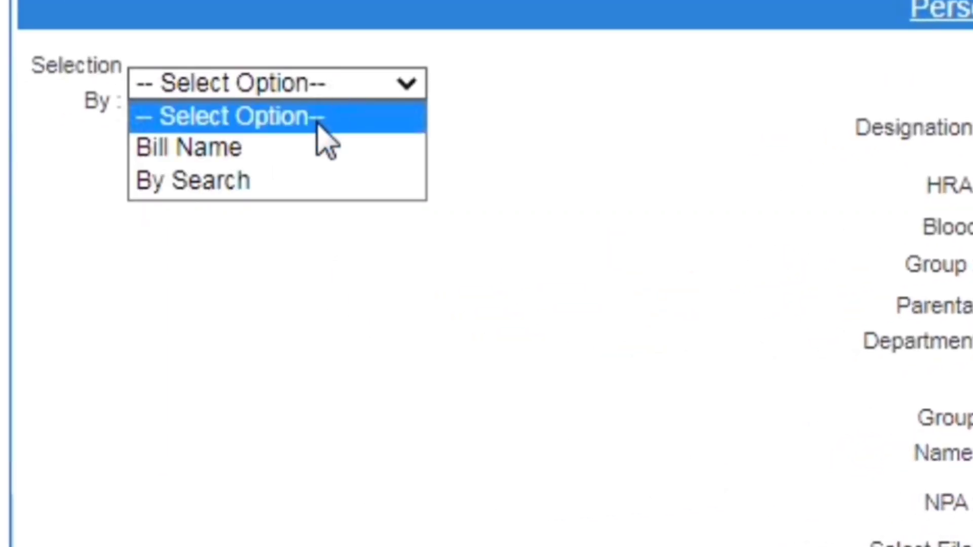
pyautogui.click(311, 150)
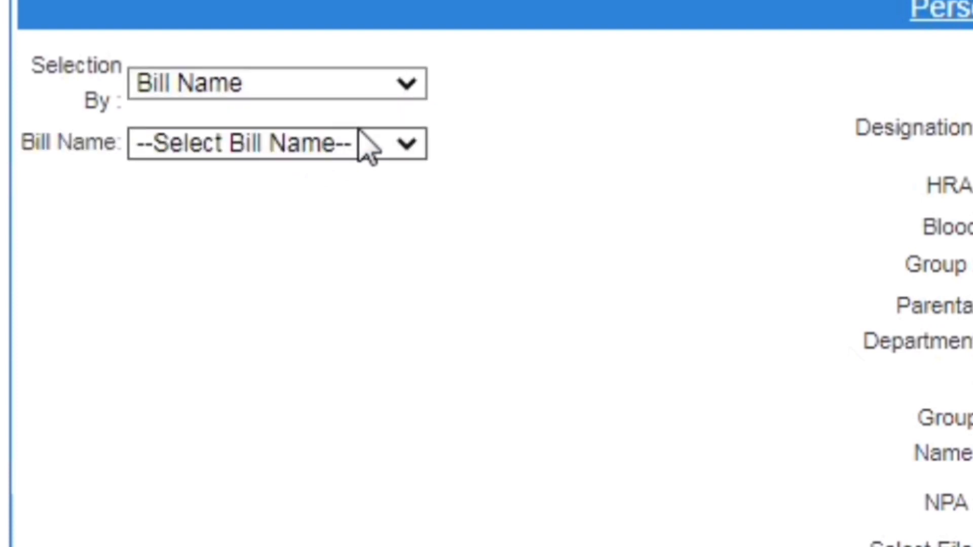
pyautogui.click(356, 135)
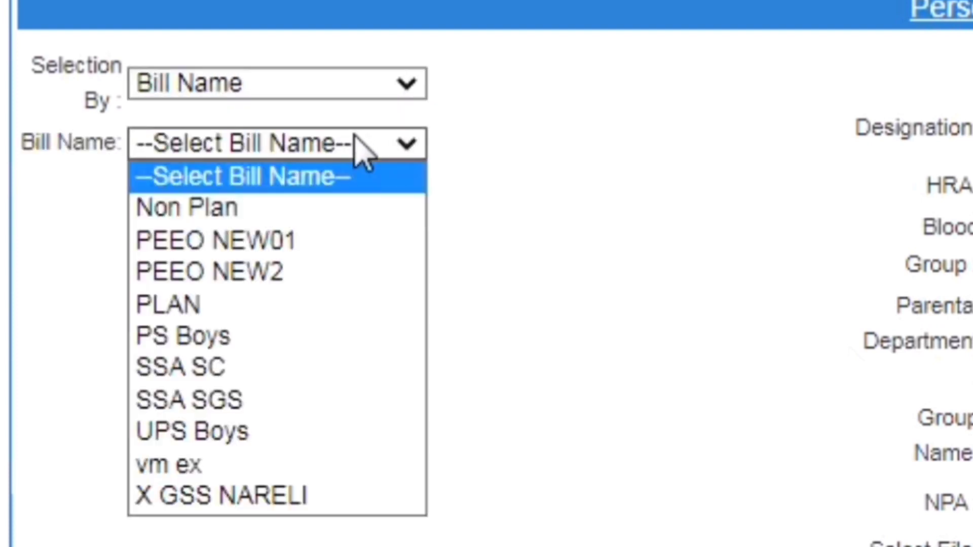
pyautogui.click(347, 205)
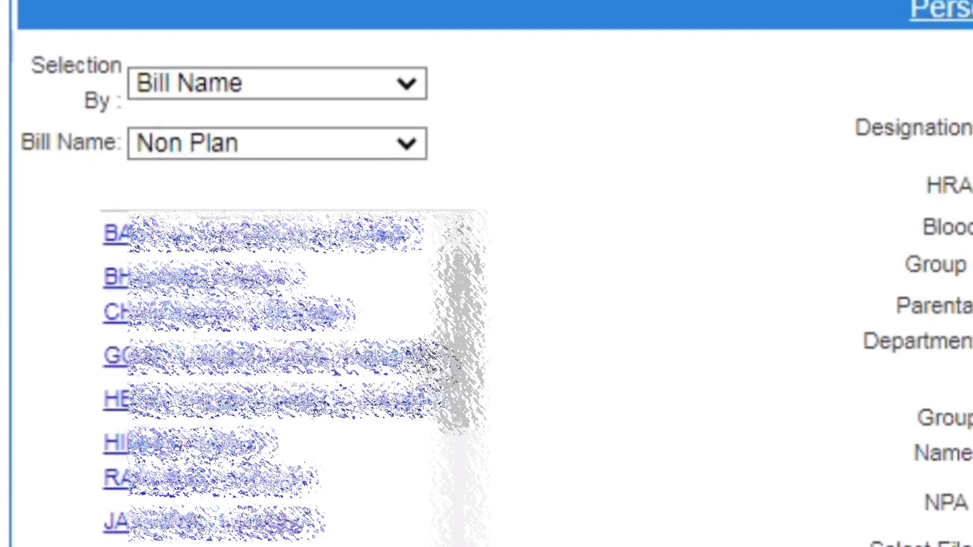
pyautogui.scroll(-3, 462, 380)
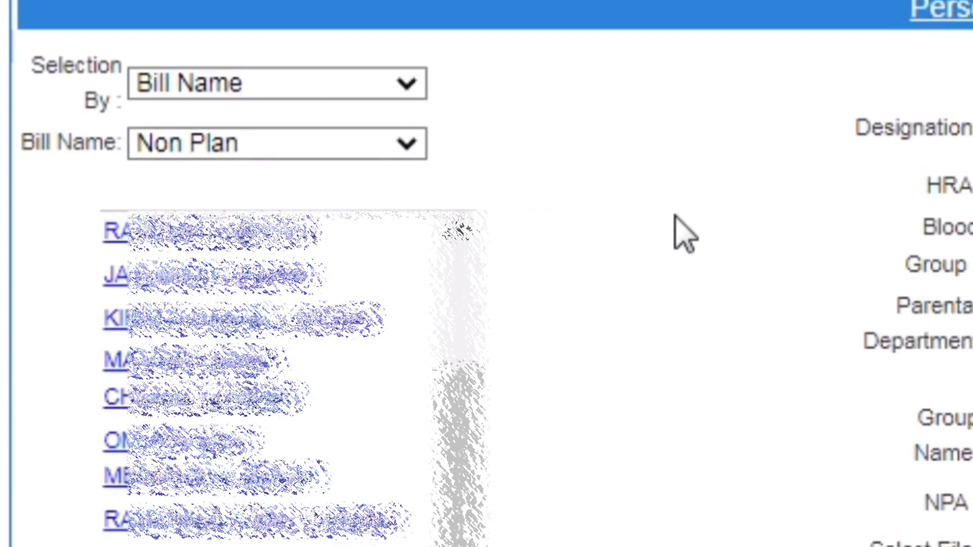
pyautogui.click(147, 476)
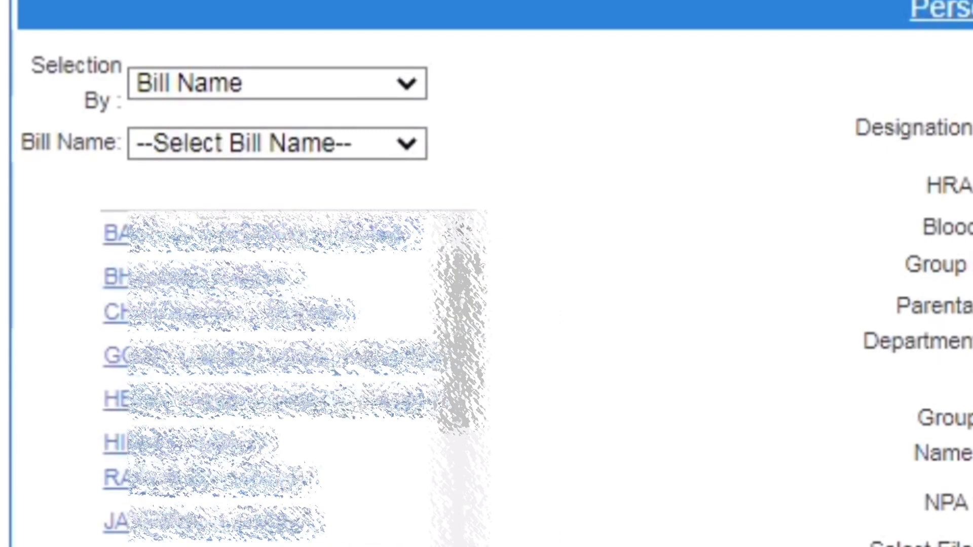
# - Set the employee's Designation to व्याख्याता स्कूल(शिक्षा) in the Personal Detail Update form
pyautogui.click(886, 121)
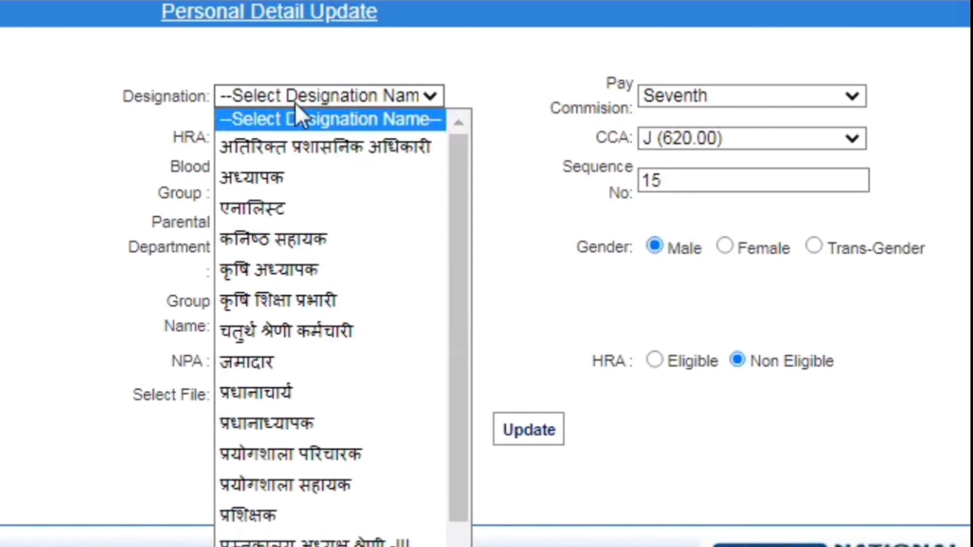
pyautogui.moveTo(460, 204); pyautogui.dragTo(465, 163)
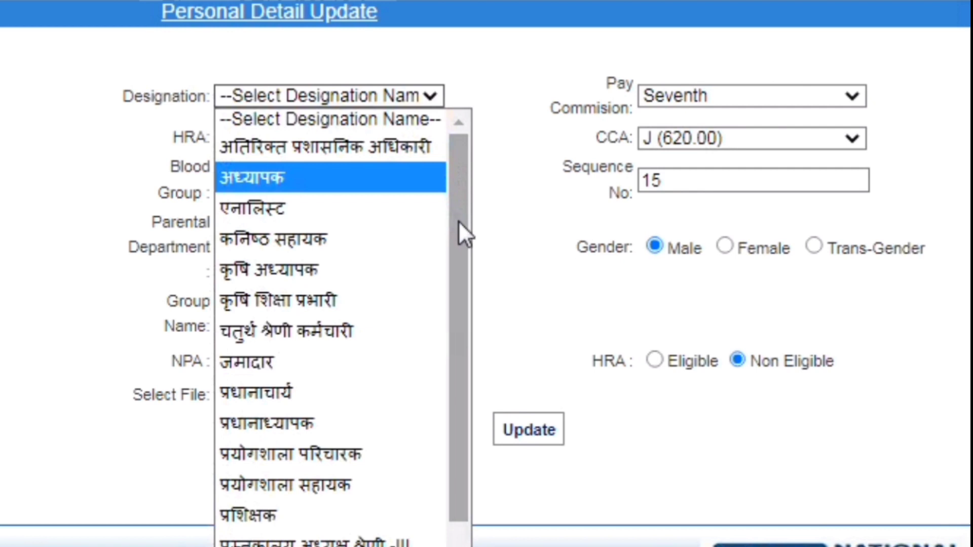
pyautogui.moveTo(461, 242); pyautogui.dragTo(461, 447)
pyautogui.click(363, 479)
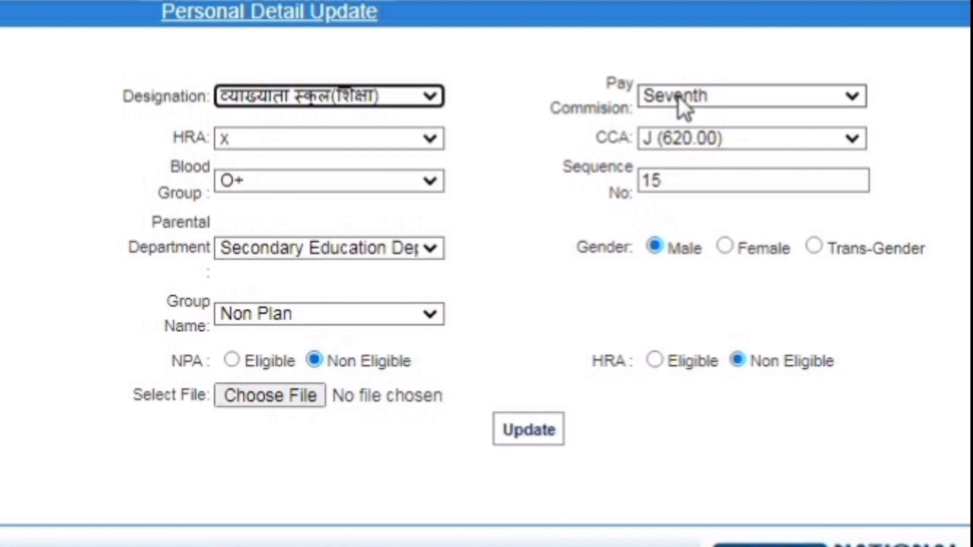
# - Keep HRA category X, mark the employee as Eligible for HRA, and attach the HRA fixation PDF to the Personal Detail Update form
pyautogui.click(320, 136)
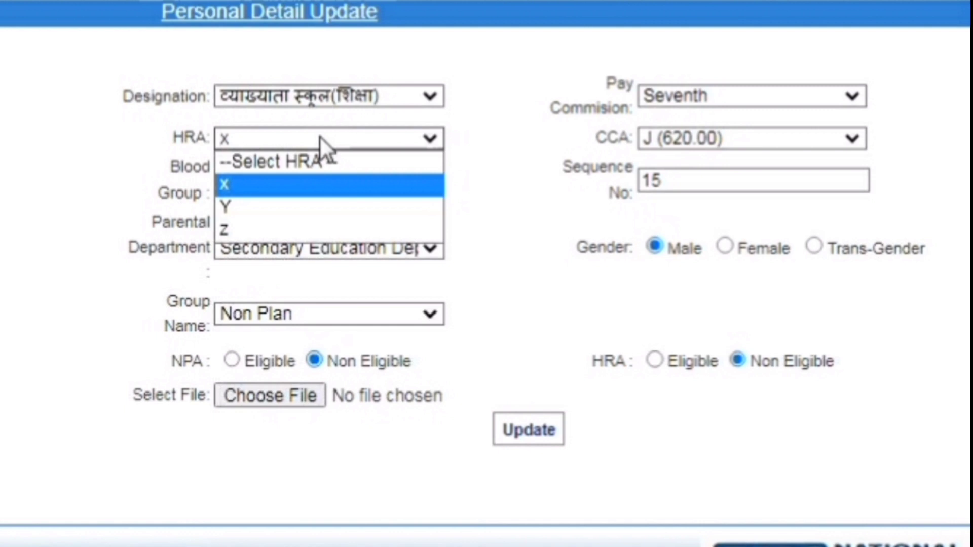
pyautogui.click(321, 138)
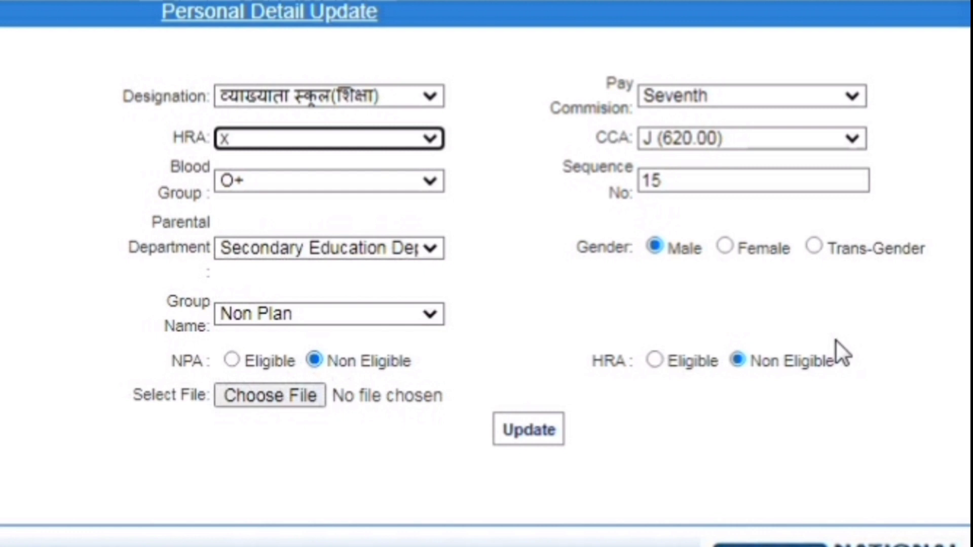
pyautogui.click(654, 359)
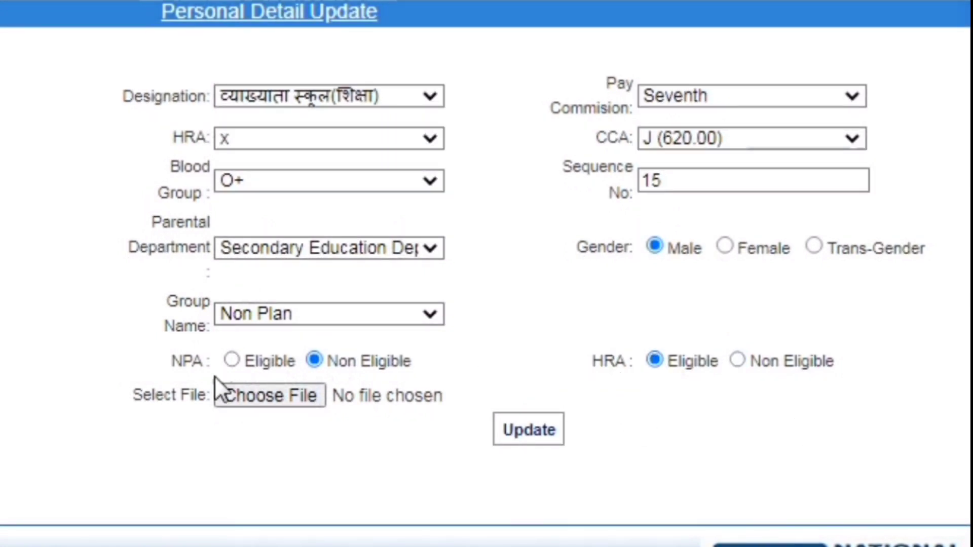
pyautogui.click(282, 394)
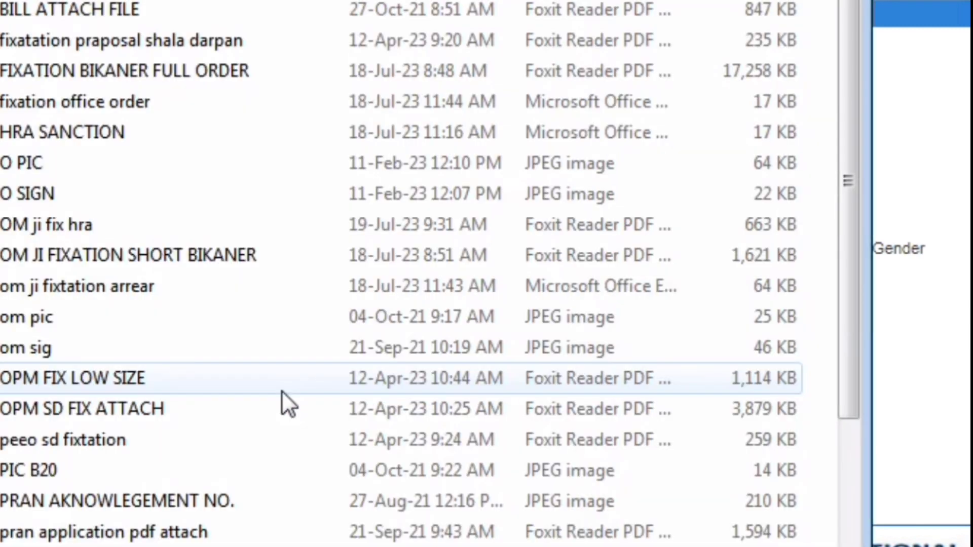
pyautogui.click(233, 222)
pyautogui.press('Return')
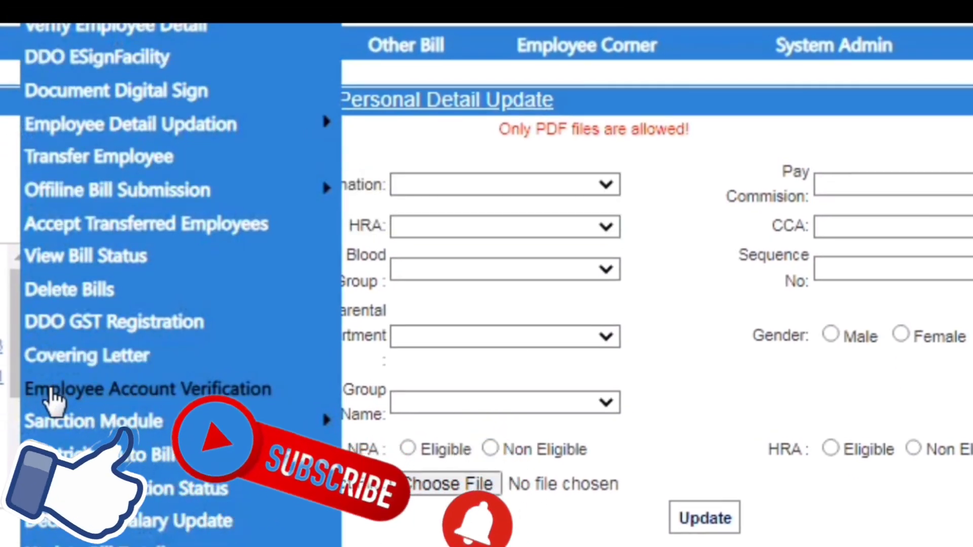
# - Load the employee's record by Bill Name Non Plan in Employee PayDetail Update and check the Fixation Type options
pyautogui.moveTo(287, 133)
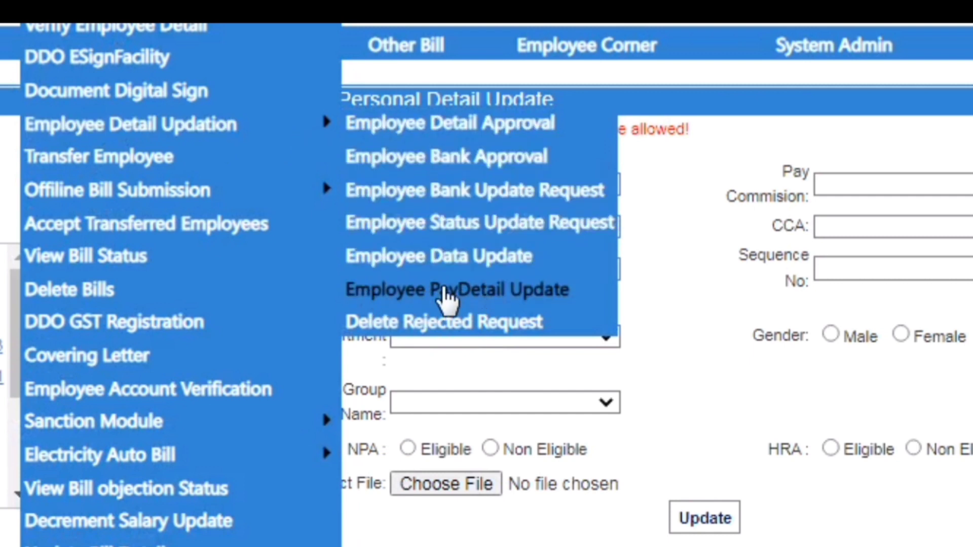
pyautogui.click(485, 302)
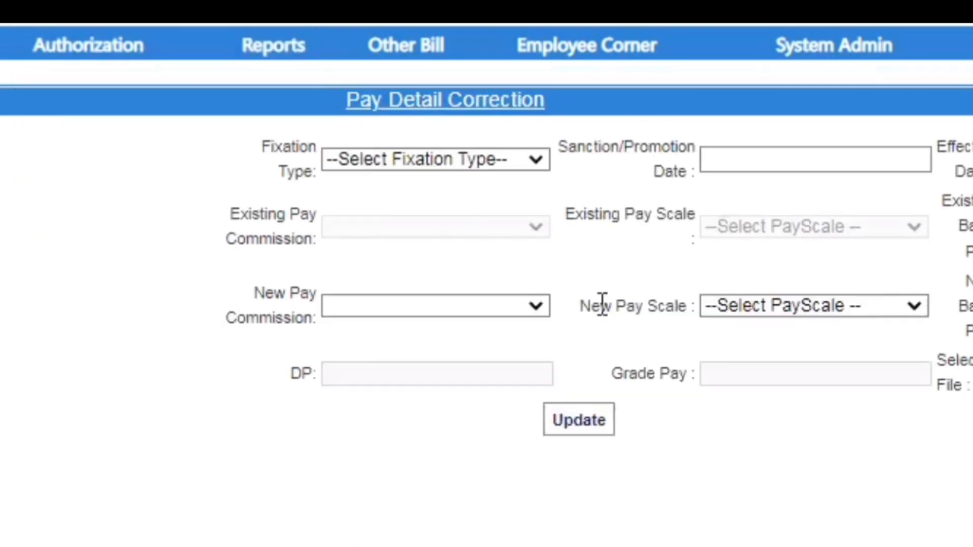
pyautogui.click(267, 129)
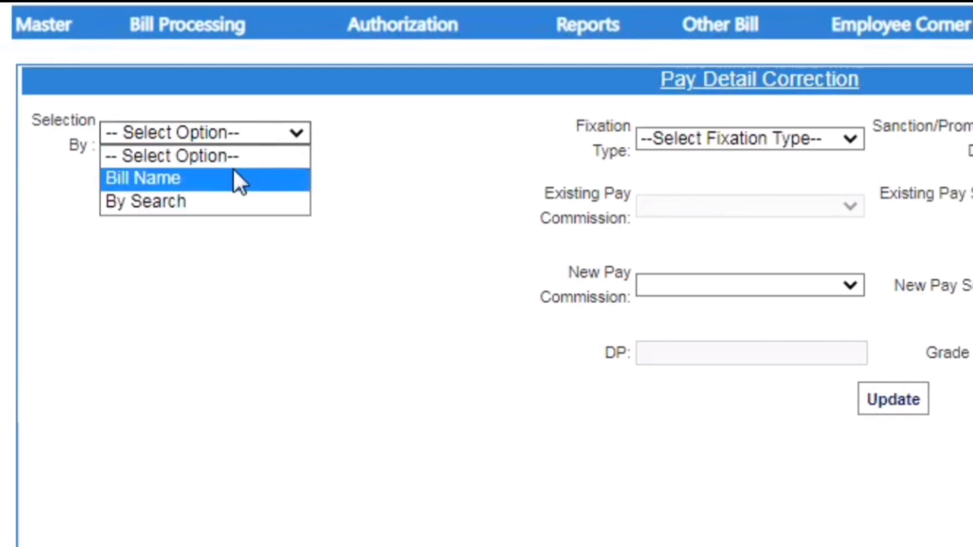
pyautogui.click(235, 178)
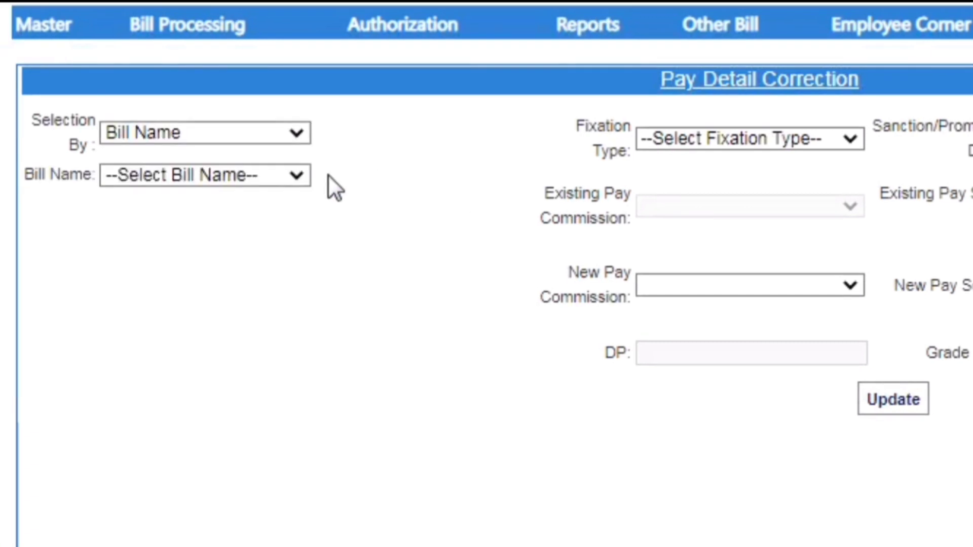
pyautogui.click(278, 175)
pyautogui.click(304, 219)
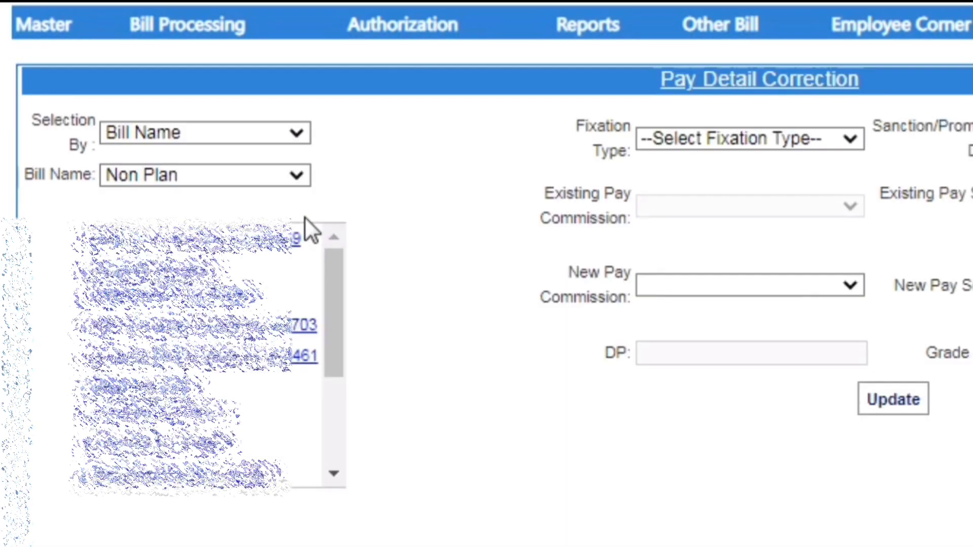
pyautogui.moveTo(343, 287); pyautogui.dragTo(336, 386)
pyautogui.click(293, 401)
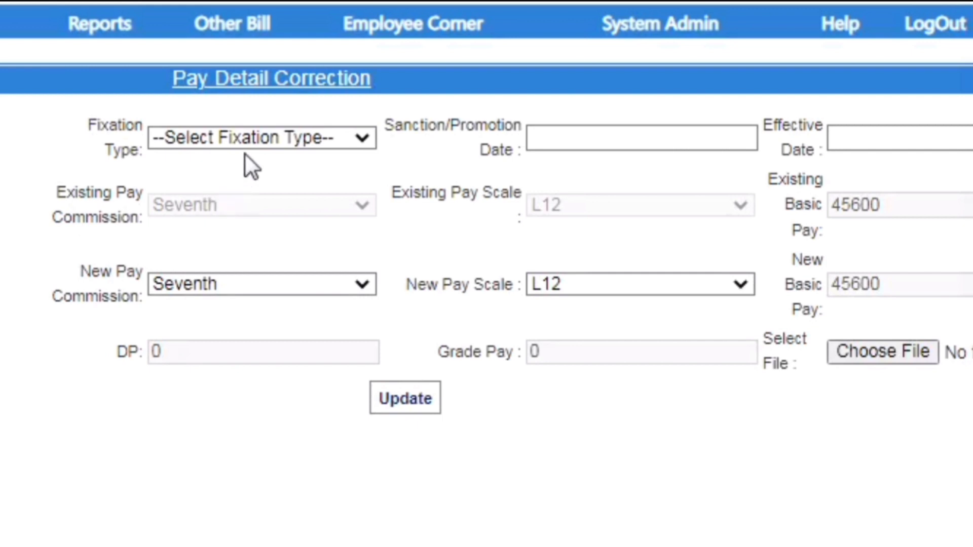
pyautogui.click(262, 132)
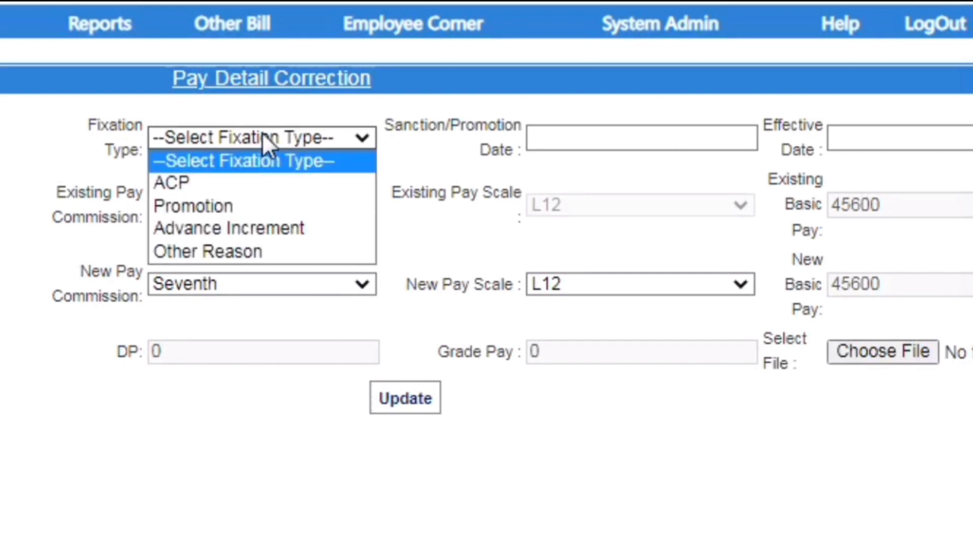
pyautogui.click(612, 179)
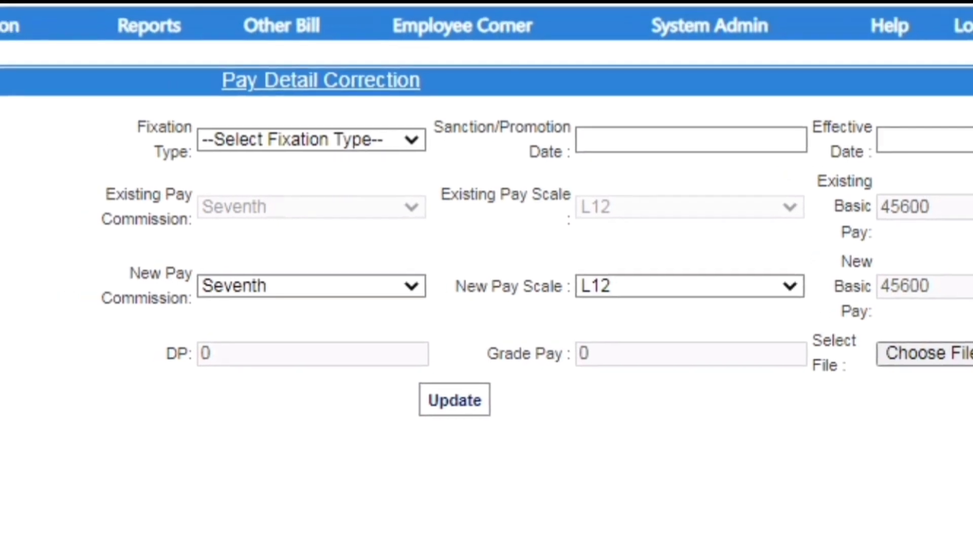
# - Open Employee Pay Details under Salary Preparation for July 2023 with the Non Plan group and load the employee's record
pyautogui.moveTo(10, 103)
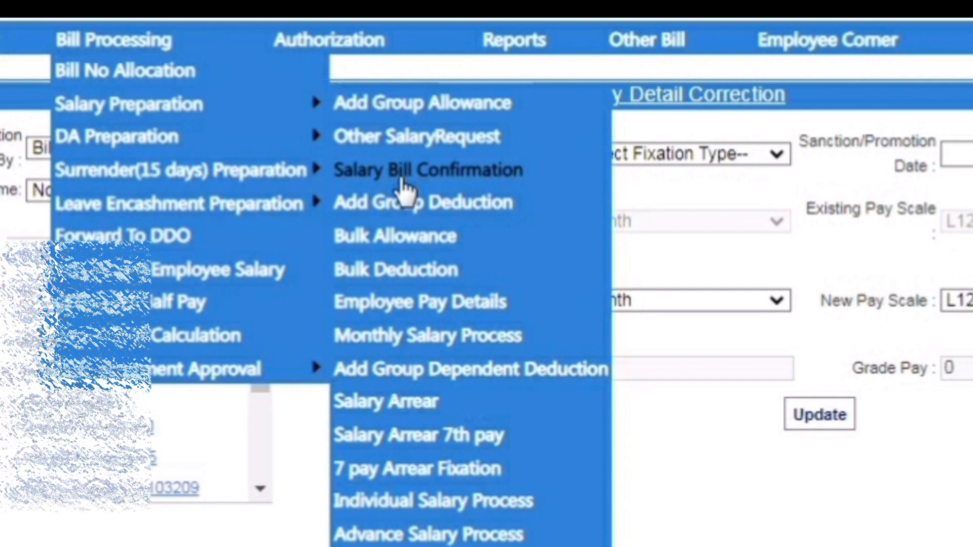
pyautogui.click(398, 316)
pyautogui.click(215, 184)
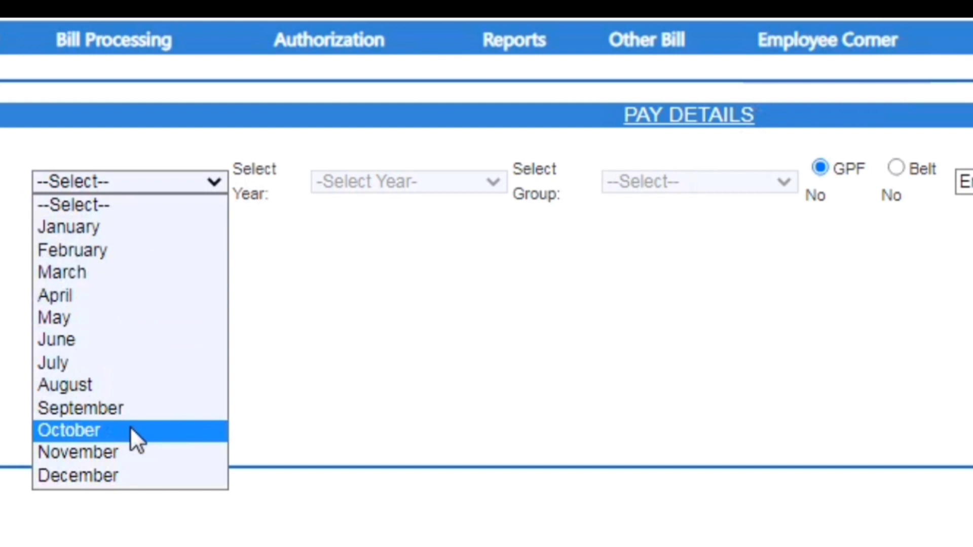
pyautogui.click(101, 363)
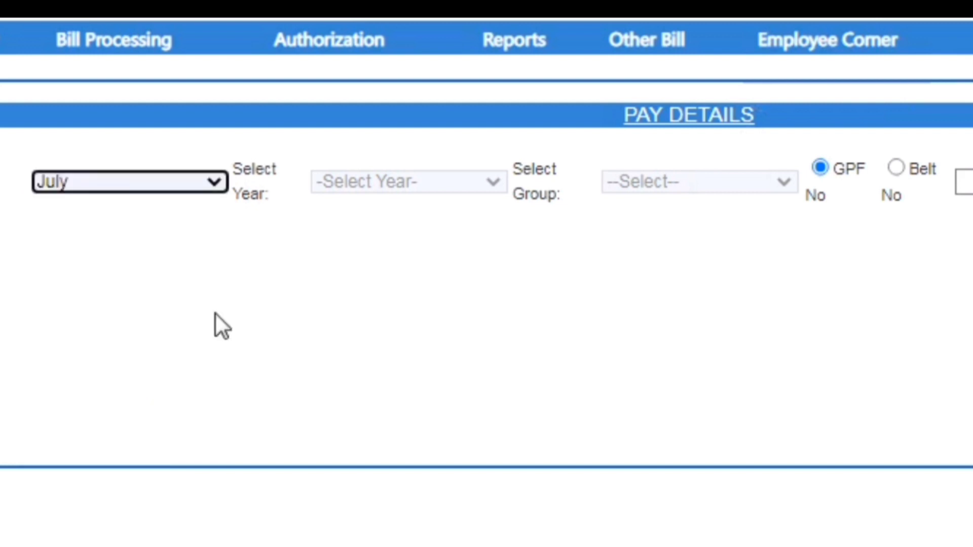
pyautogui.click(384, 191)
pyautogui.click(387, 203)
pyautogui.click(390, 183)
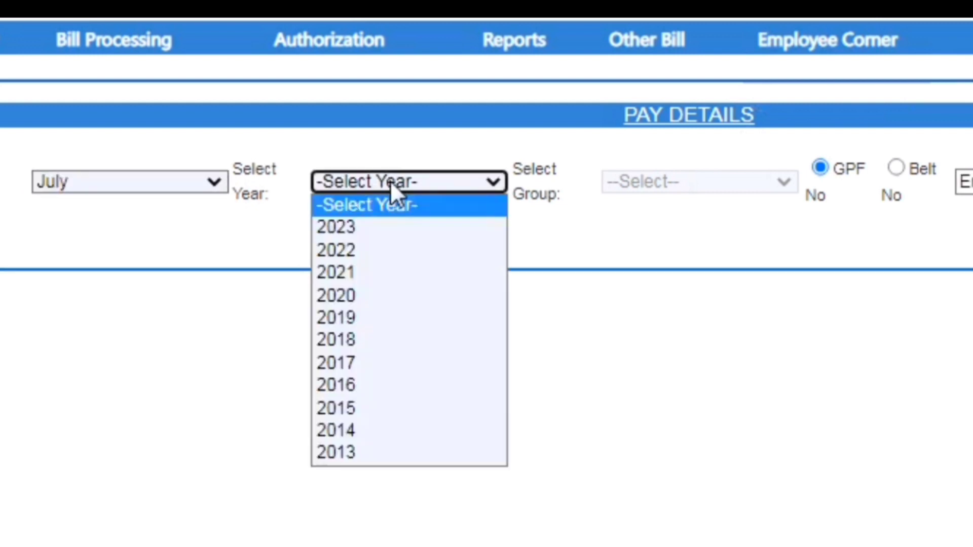
pyautogui.click(382, 228)
pyautogui.click(643, 182)
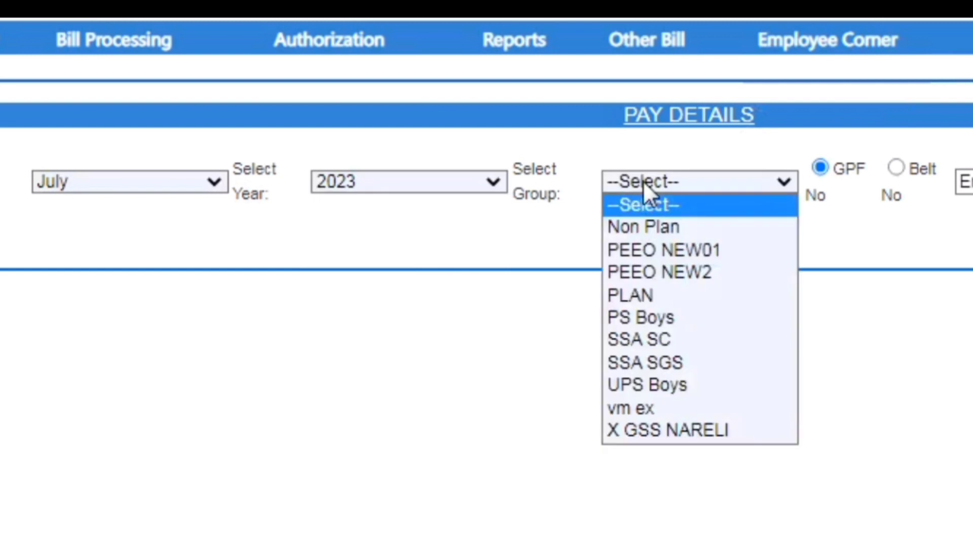
pyautogui.click(652, 222)
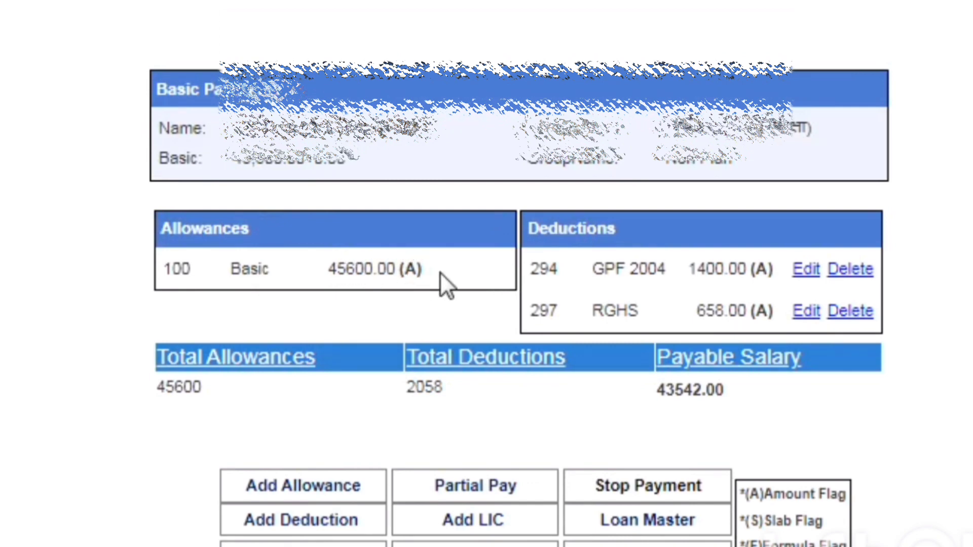
# - Add the DA(104) allowance at rate 42.00-FD Rule Paycomm 7 42-25/03/2023, type Formula, using (Basic+DP+Leave Pay+NPA)*DA Rate
pyautogui.scroll(-2, 366, 295)
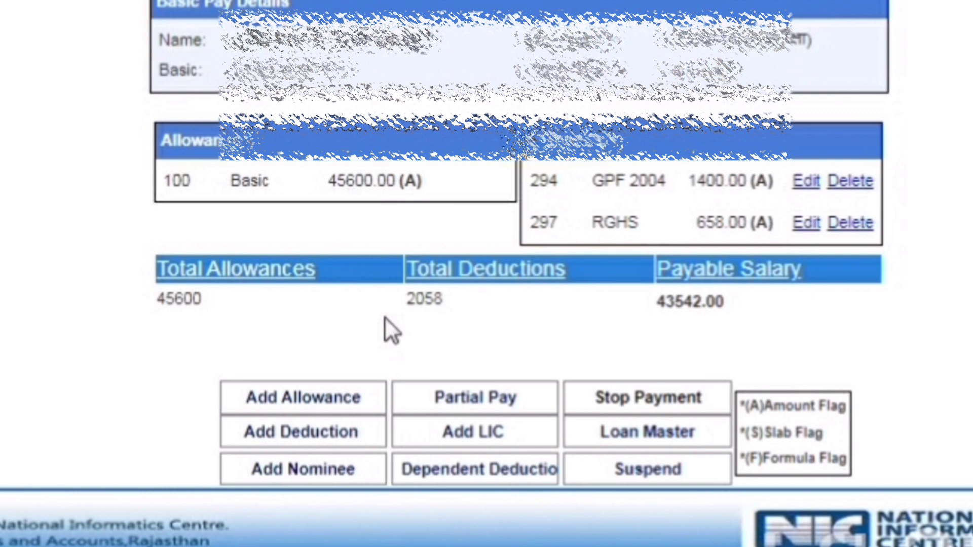
pyautogui.click(315, 395)
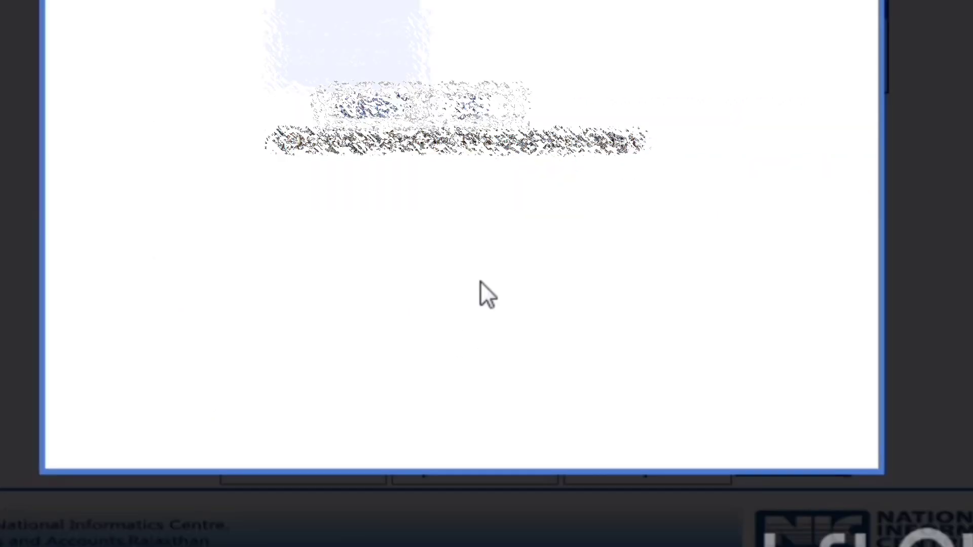
pyautogui.click(475, 33)
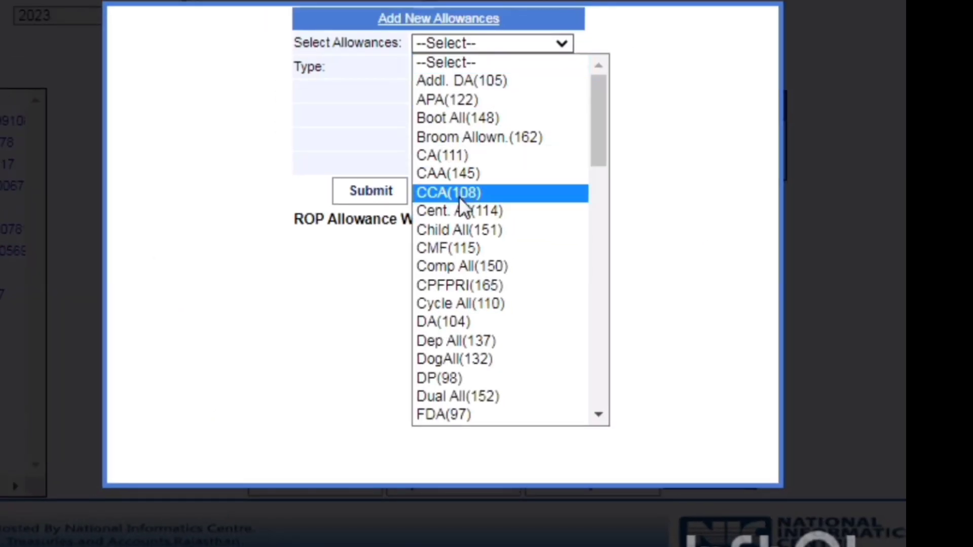
pyautogui.scroll(-4, 458, 196)
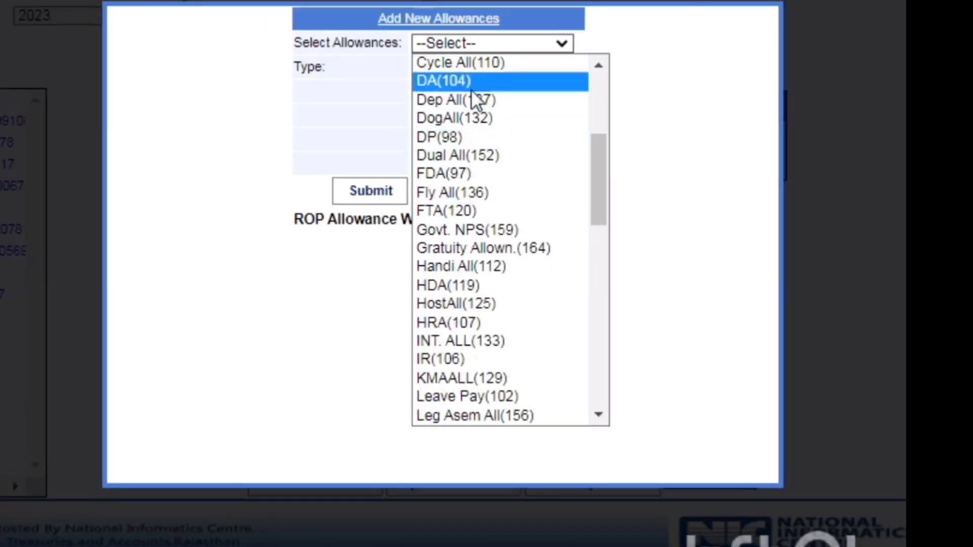
pyautogui.click(458, 81)
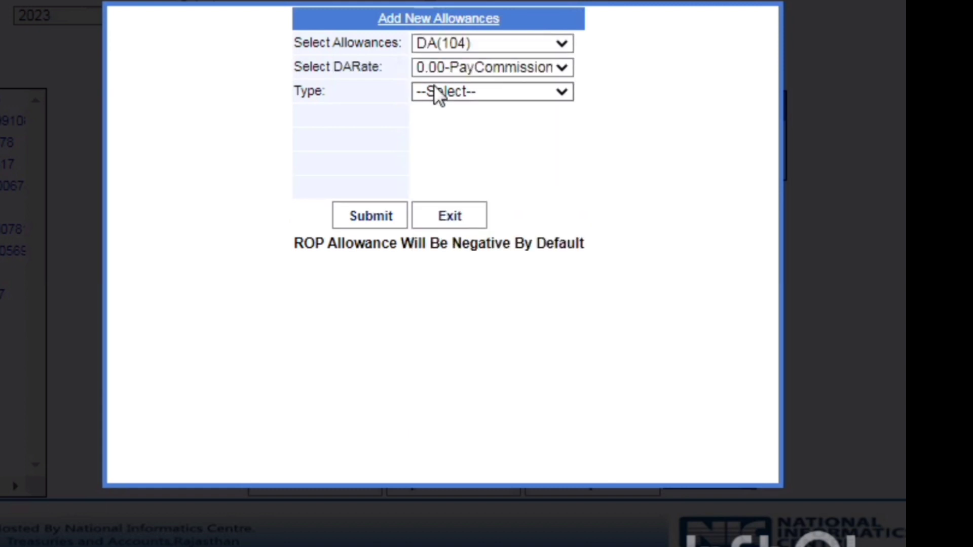
pyautogui.click(453, 67)
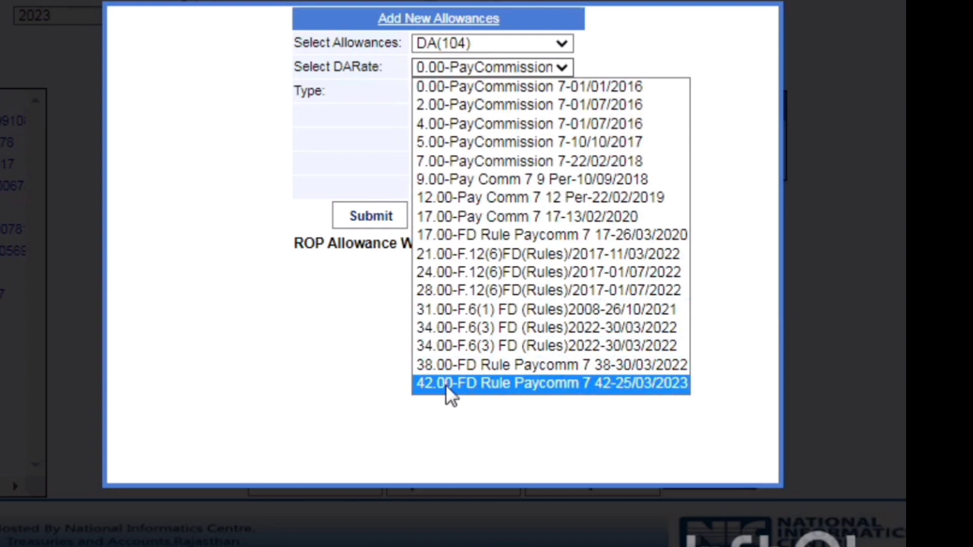
pyautogui.click(627, 385)
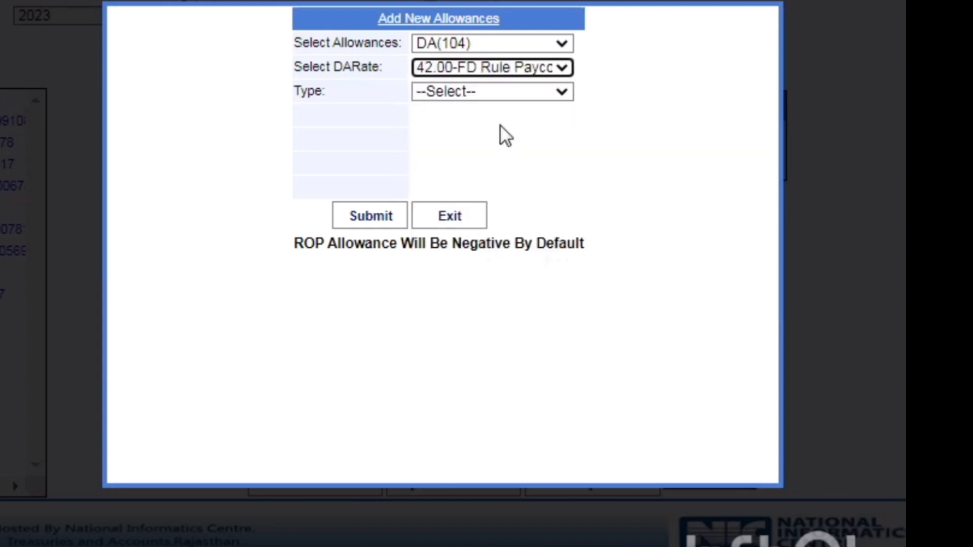
pyautogui.click(505, 88)
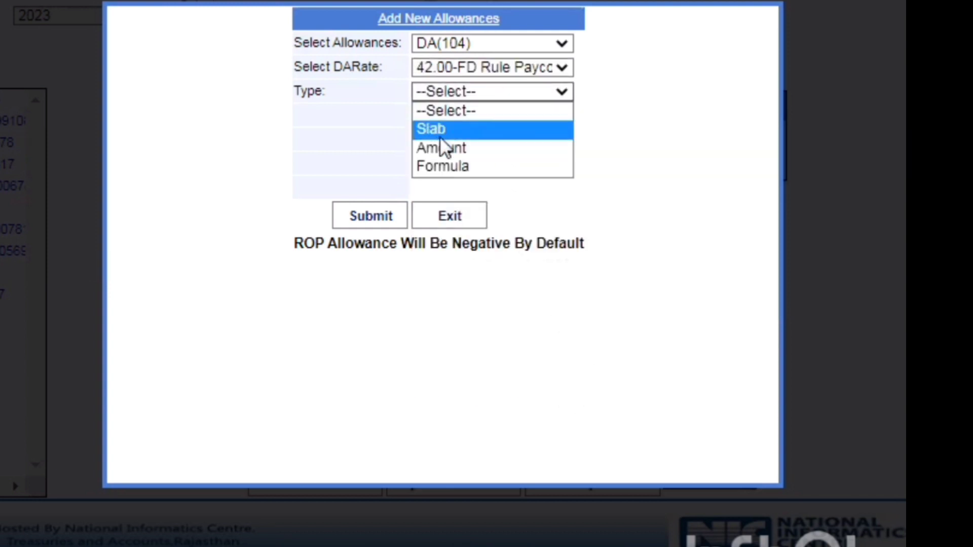
pyautogui.click(442, 167)
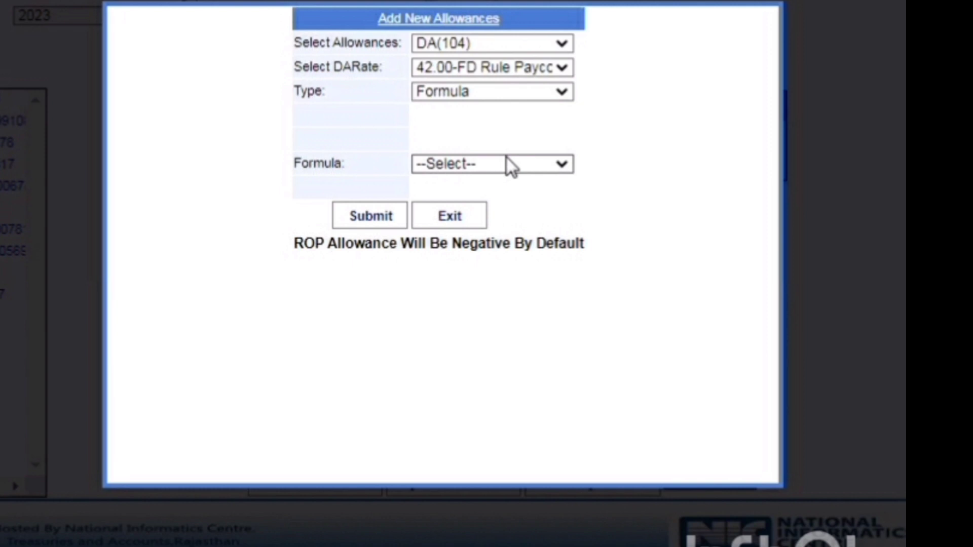
pyautogui.click(508, 164)
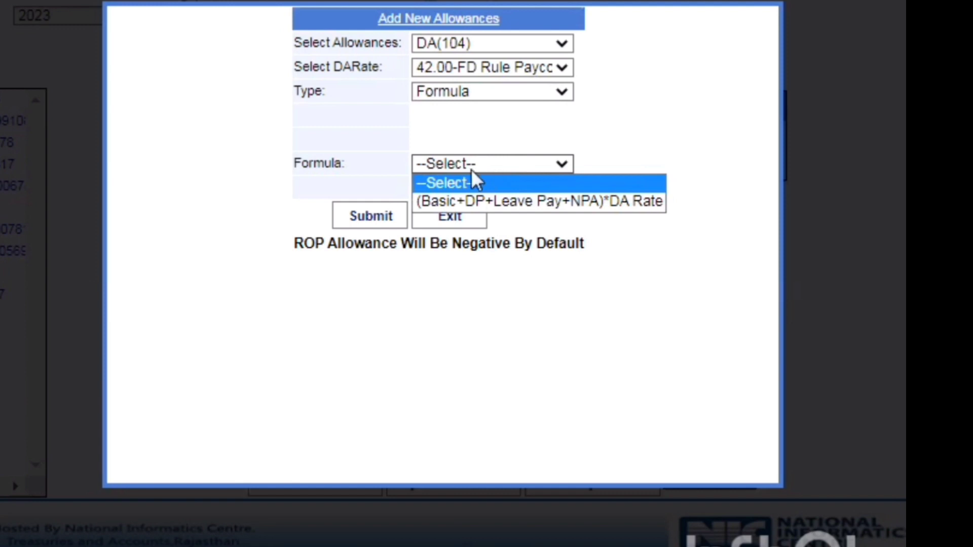
pyautogui.click(558, 200)
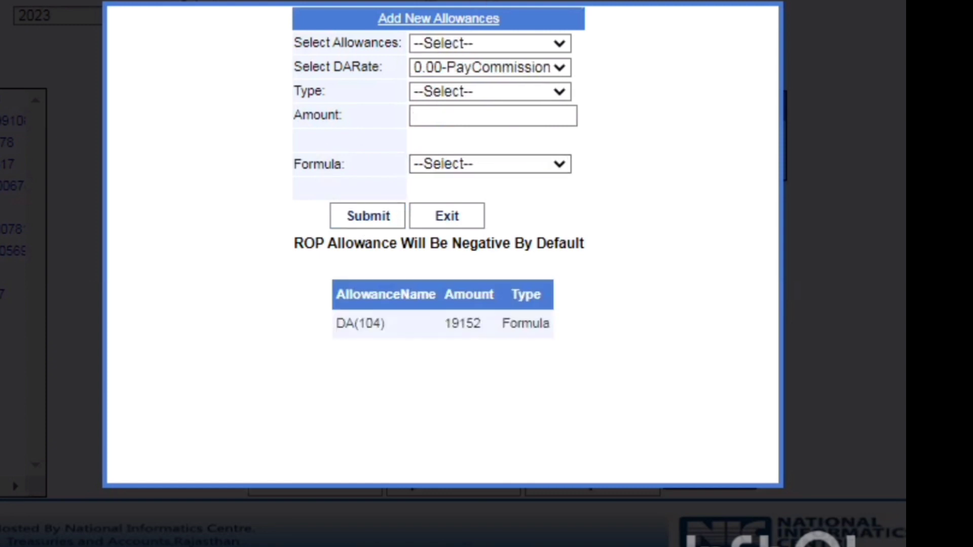
# - Add the HRA(107) allowance with type Formula and its HRA formula, and close the Add New Allowances form
pyautogui.click(464, 43)
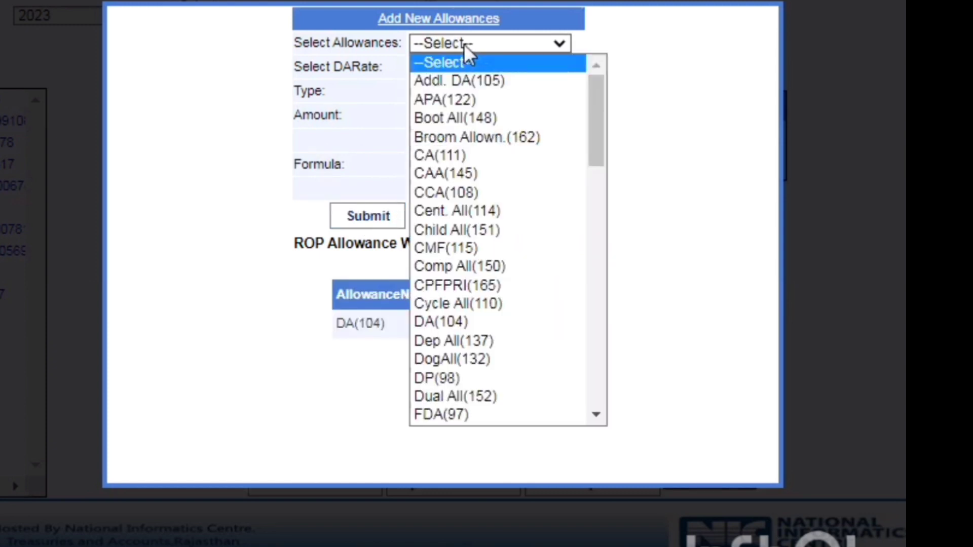
pyautogui.moveTo(591, 114); pyautogui.dragTo(588, 181)
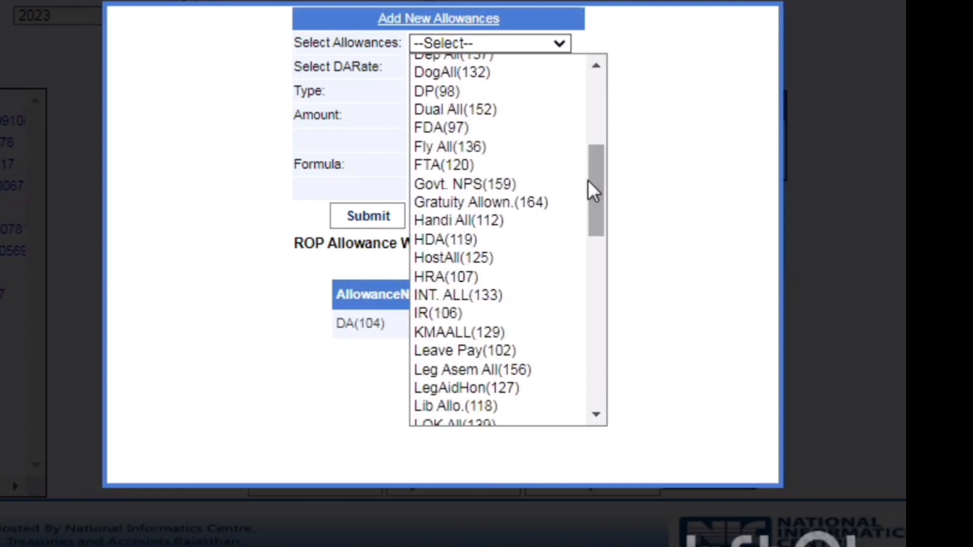
pyautogui.click(449, 276)
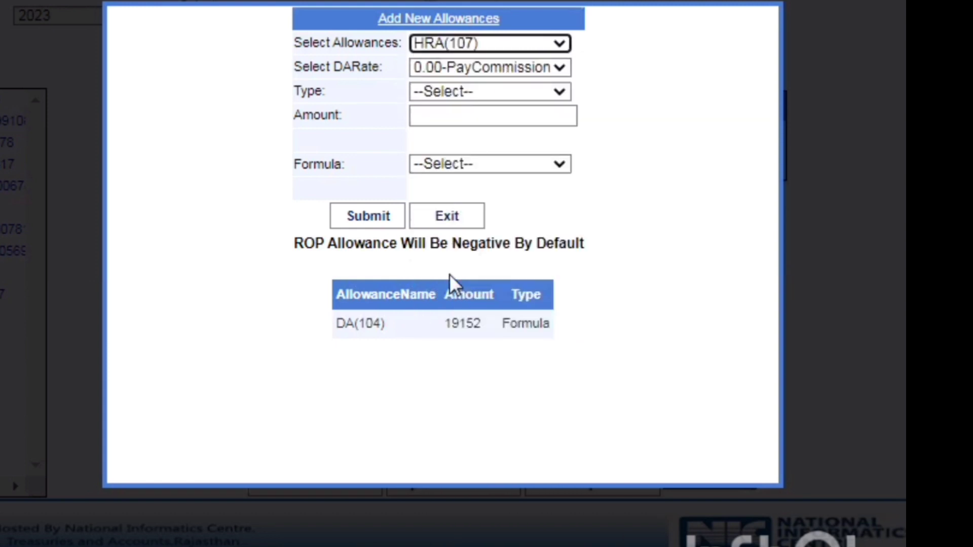
pyautogui.click(452, 66)
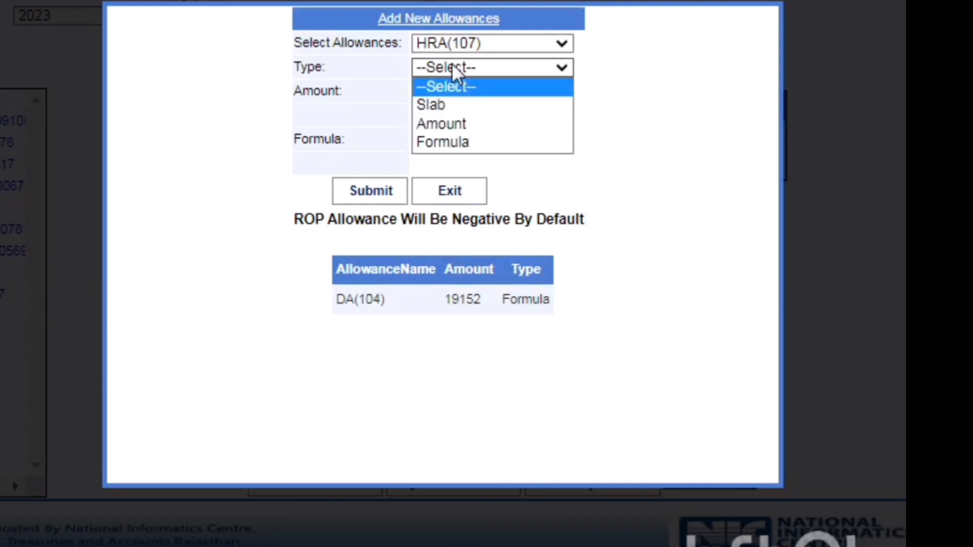
pyautogui.click(456, 141)
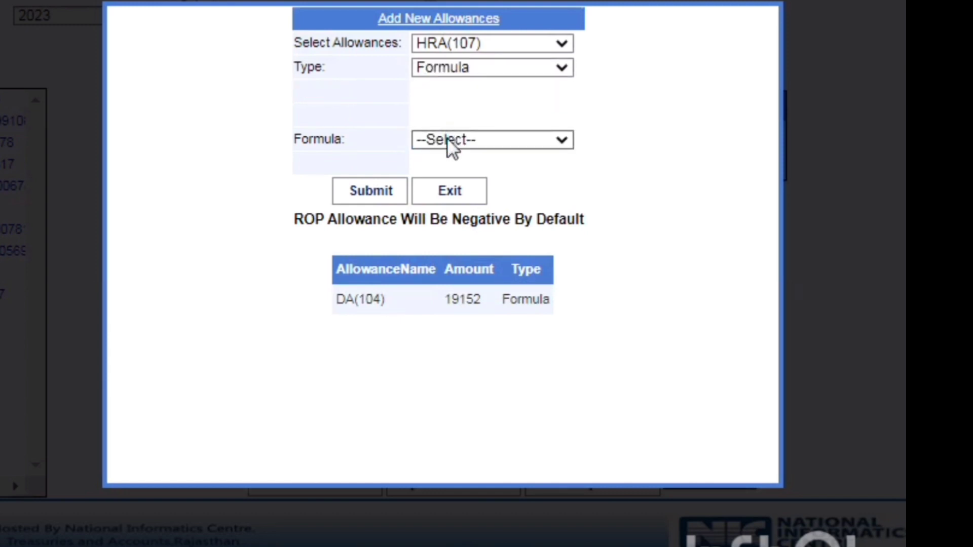
pyautogui.click(447, 139)
pyautogui.click(455, 175)
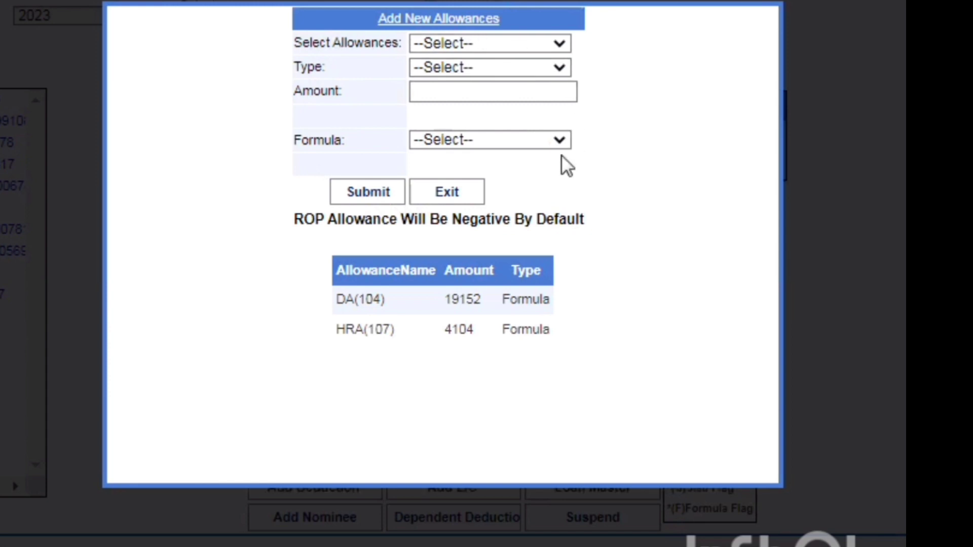
pyautogui.click(461, 190)
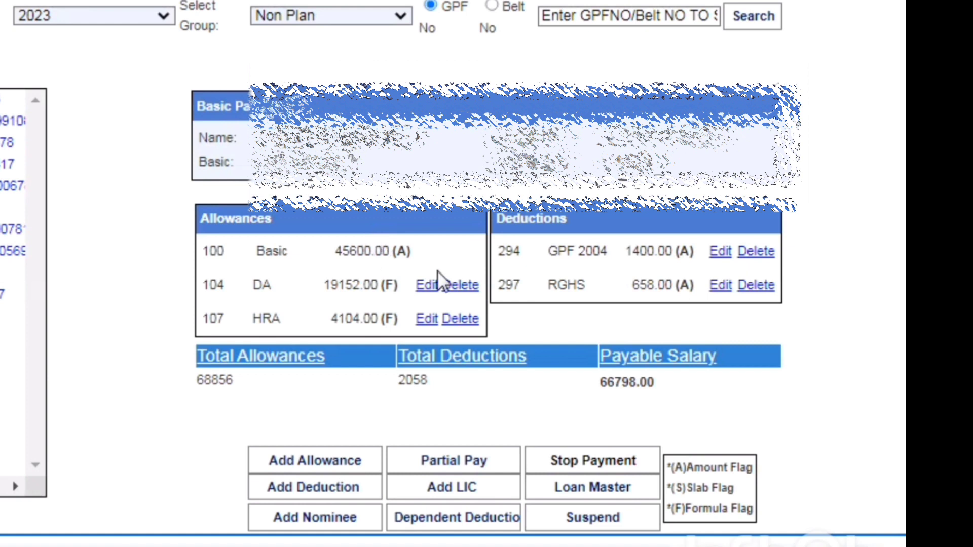
# - Set the GPF 2004 deduction (code 294) to an amount of 2850 and update it
pyautogui.click(723, 253)
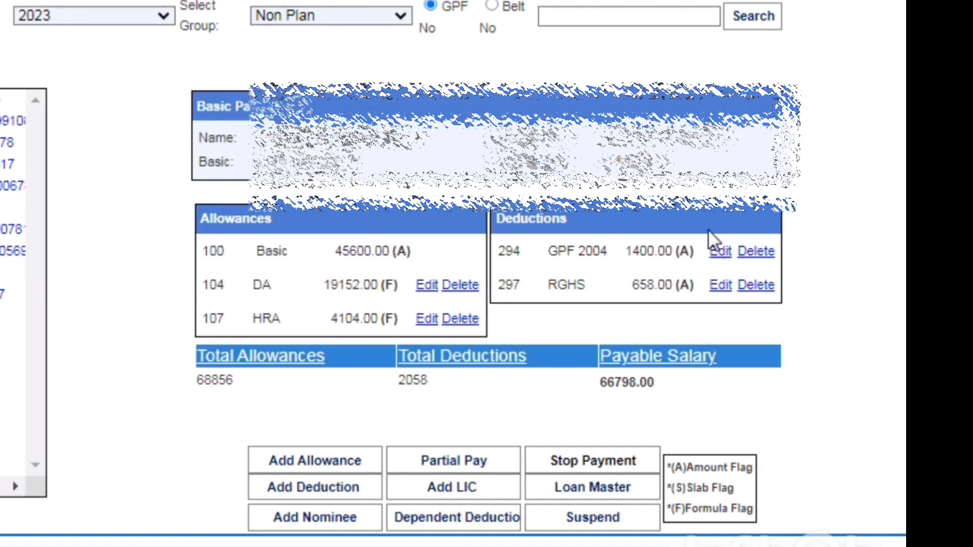
pyautogui.click(382, 184)
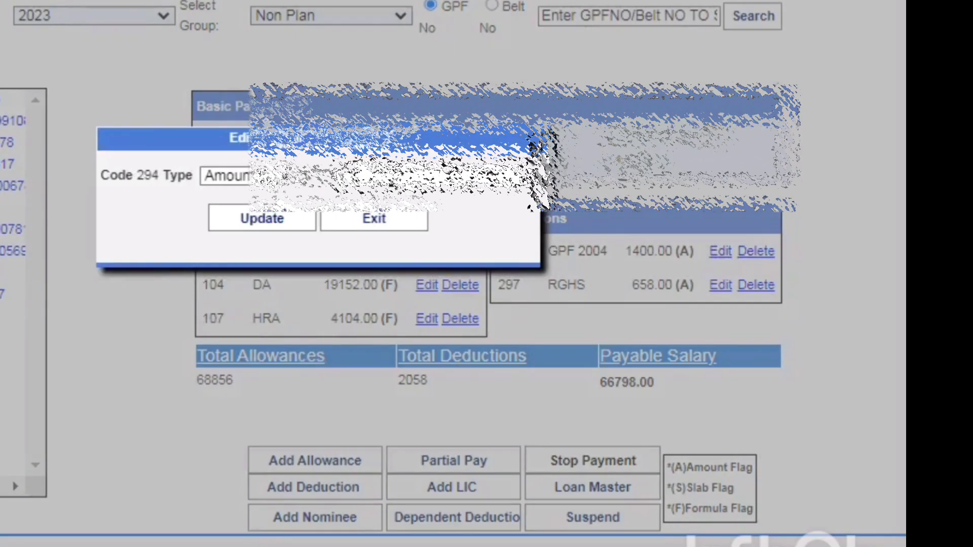
pyautogui.write('2850')
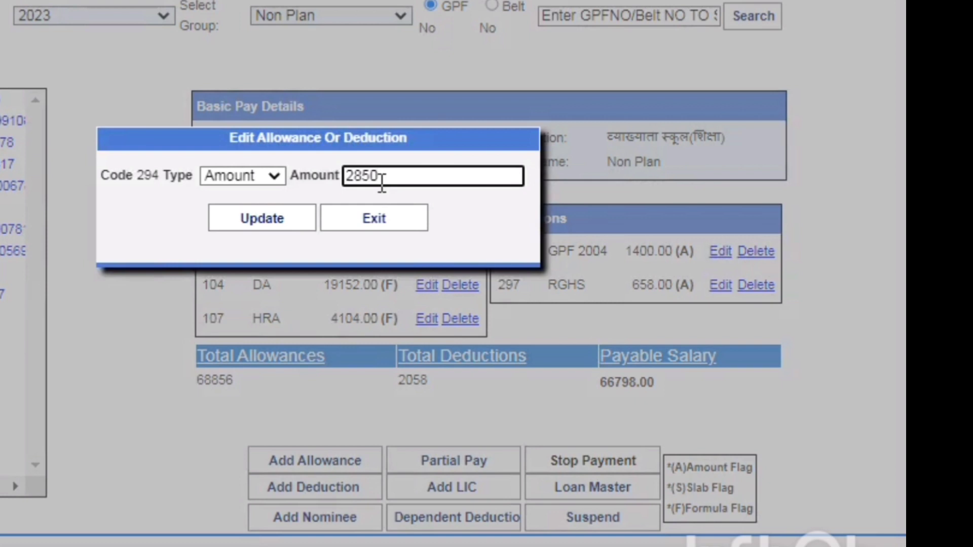
pyautogui.click(270, 209)
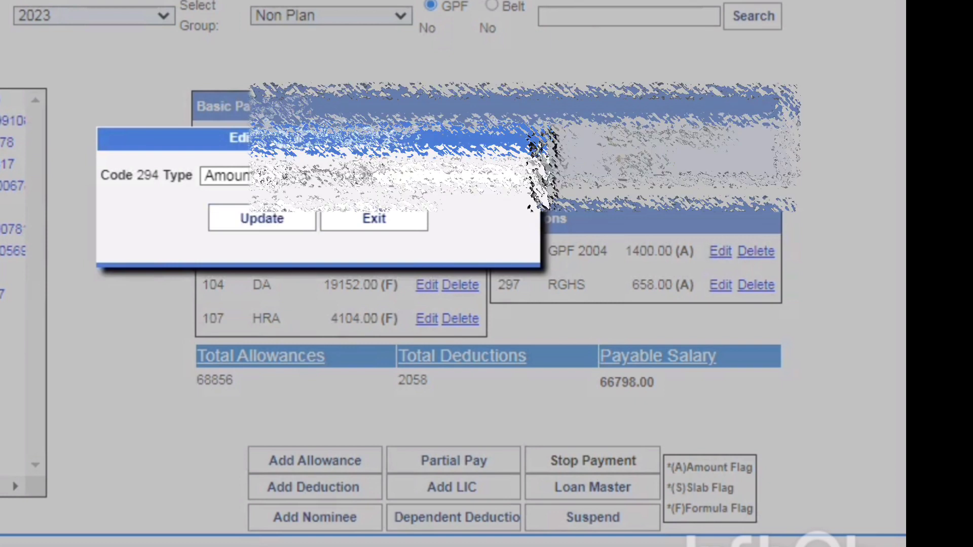